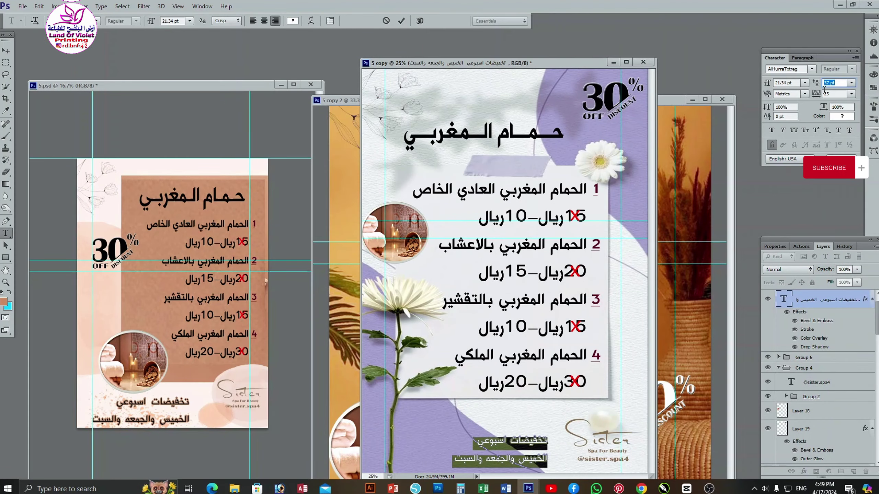
Set the weekly-discount footer text tracking to 65 and nudge the Sister logo slightly down.
type("65")
key("Return")
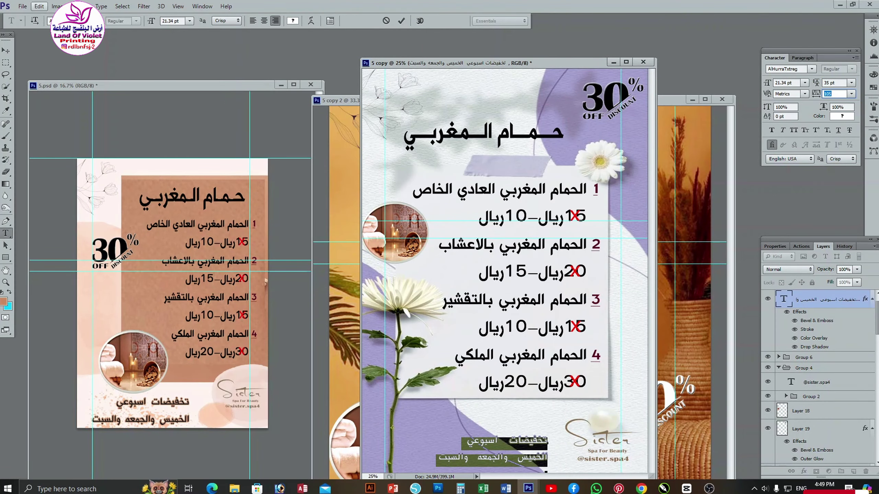
left_click(7, 50)
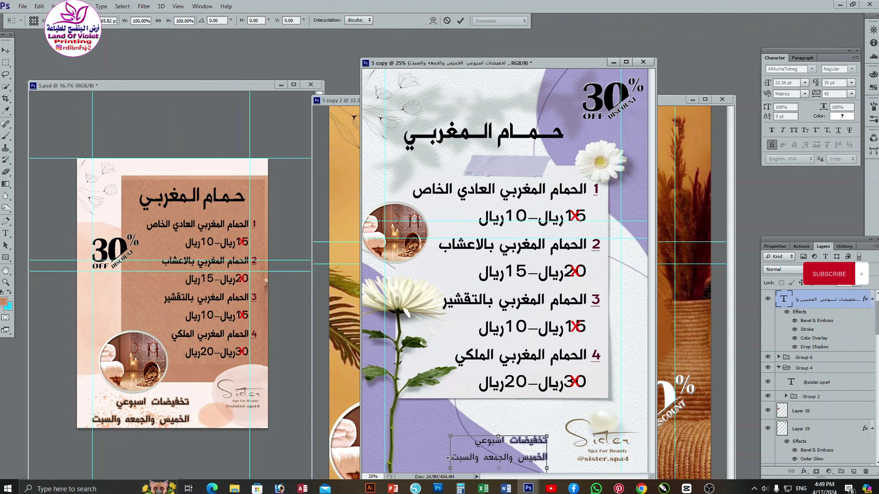
left_click_drag(602, 436, 603, 442)
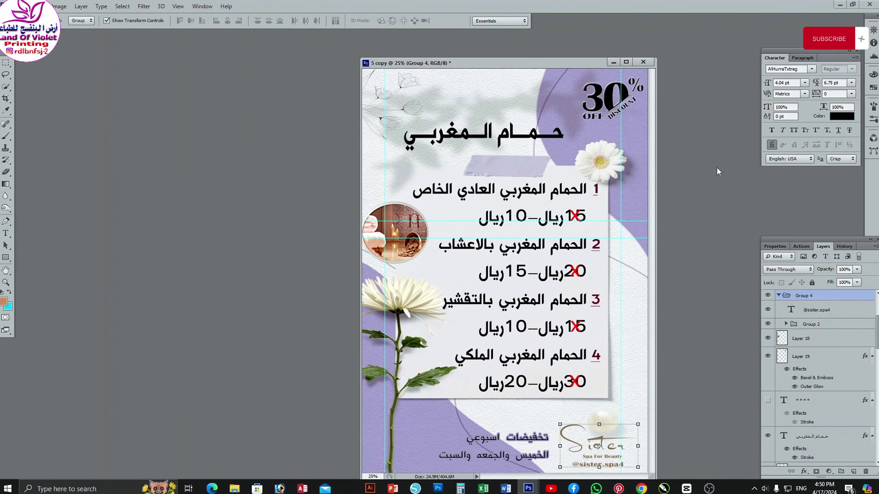
left_click(574, 217)
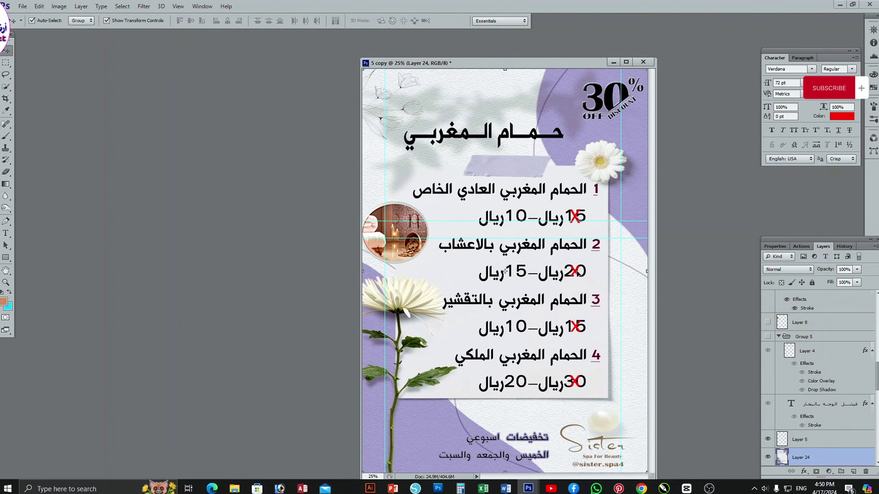
Stretch the x copy 3 red X over the second old price to about 121% height.
left_click(812, 342)
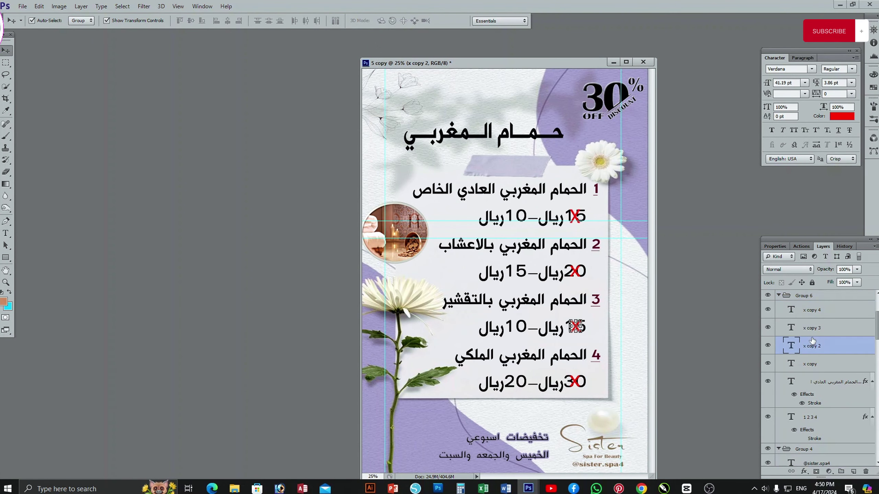
left_click(814, 327)
key("ctrl+t")
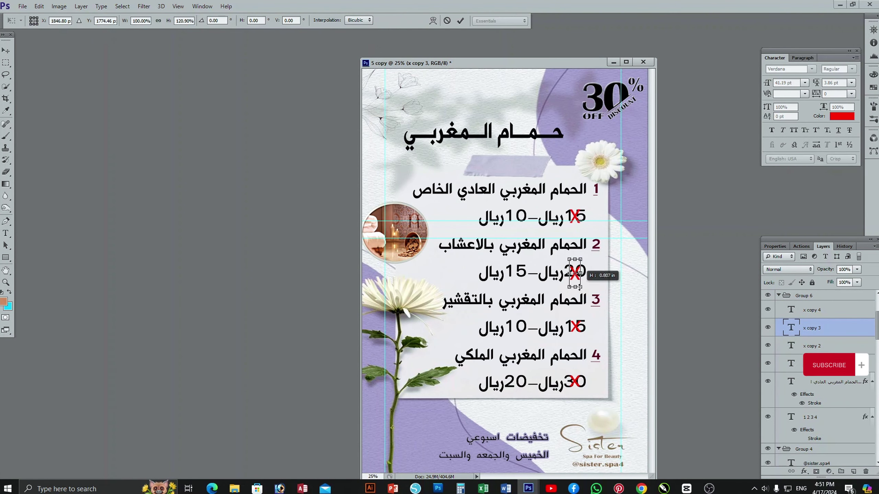
key("Return")
left_click(526, 437)
key("ctrl+minus")
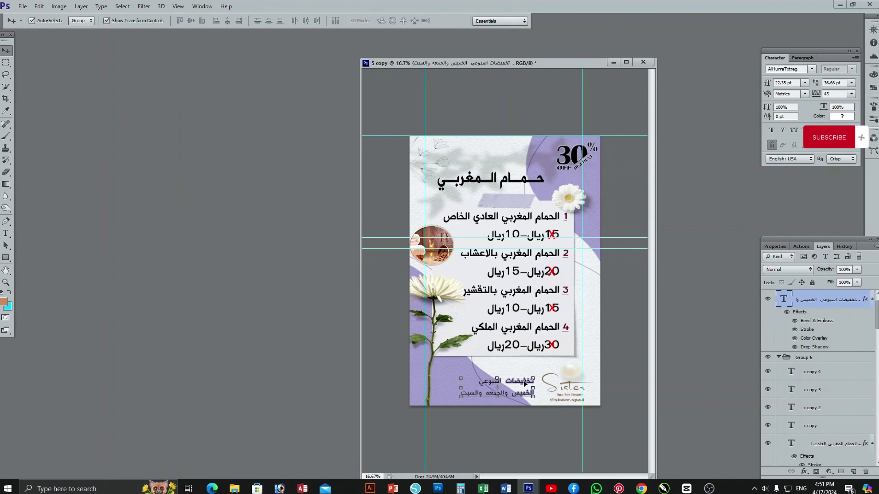
Attempt to save the flyer over the existing file 1.
key("ctrl+shift+s")
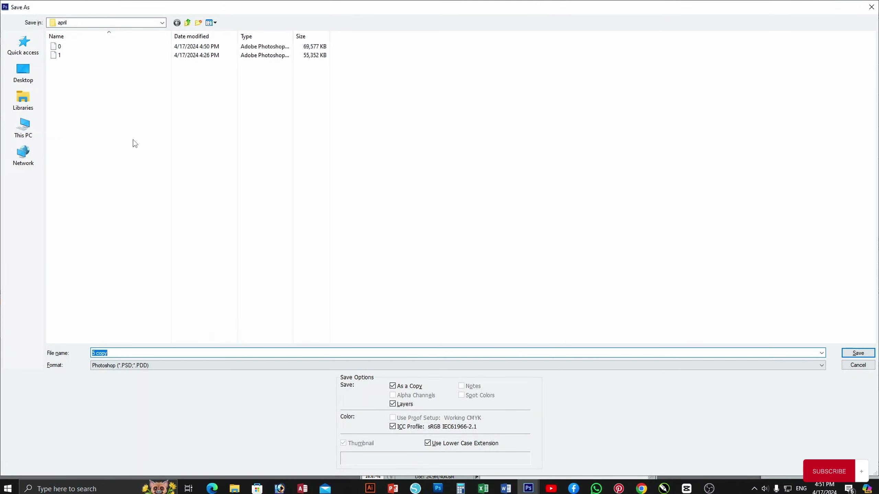
double_click(68, 57)
key("Return")
key("Return")
key("ctrl+shift+s")
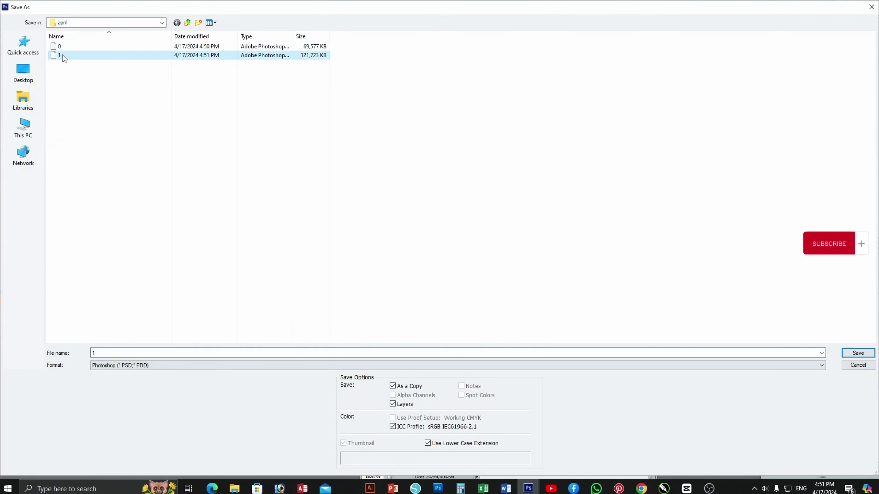
key("Return")
Save the flyer as a1.psd in the april folder, replacing it, with Maximize Compatibility on.
key("Return")
key("Return")
left_click(12, 6)
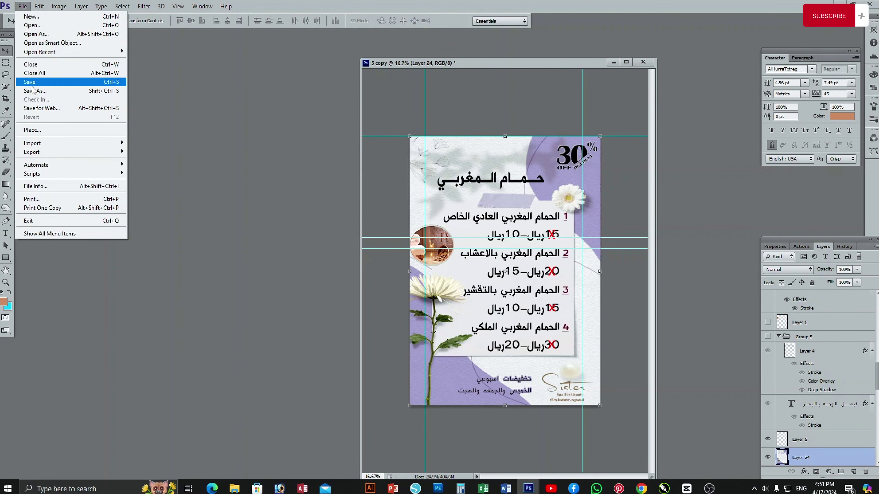
left_click(52, 87)
key("Return")
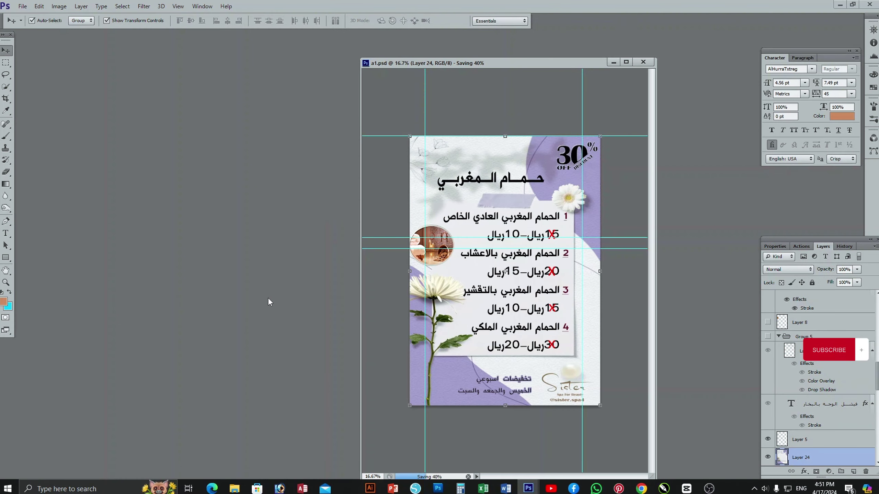
key("Return")
key("ctrl+shift+s")
key("Return")
left_click(419, 187)
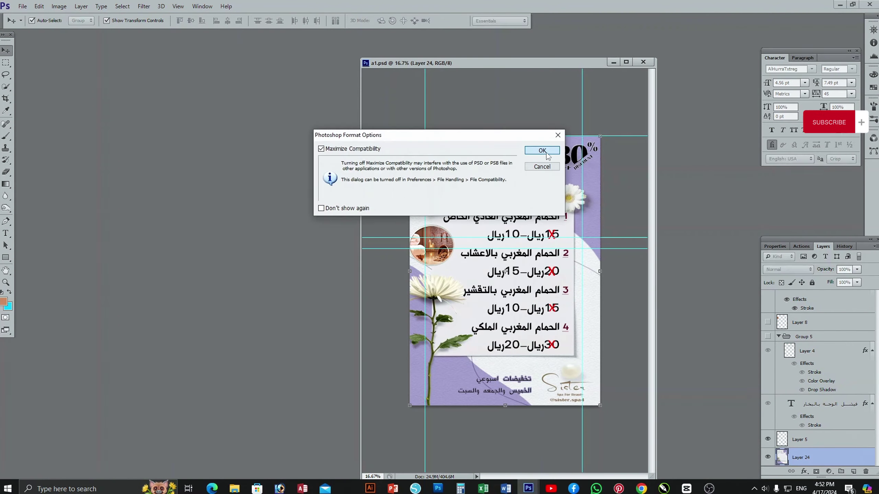
key("Return")
key("ctrl+shift+s")
Retype the main heading as الهايدروفيشل and commit the edit.
left_click(235, 365)
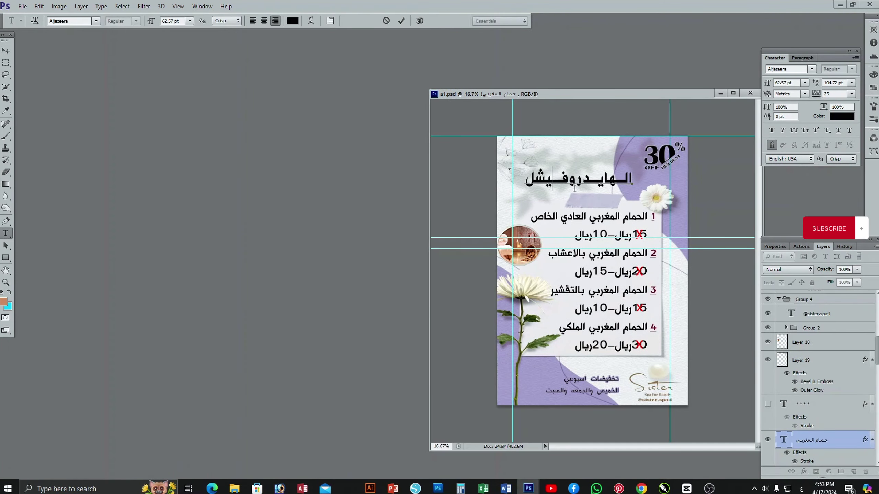
left_click(5, 52)
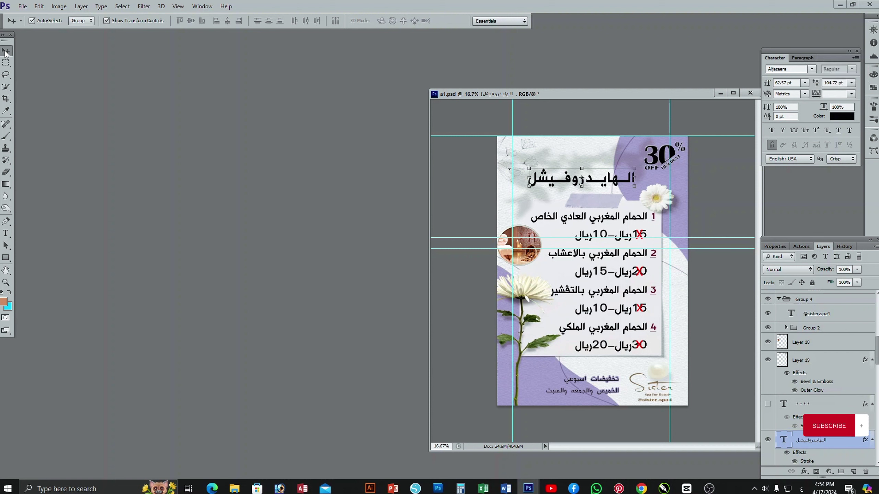
left_click(830, 363)
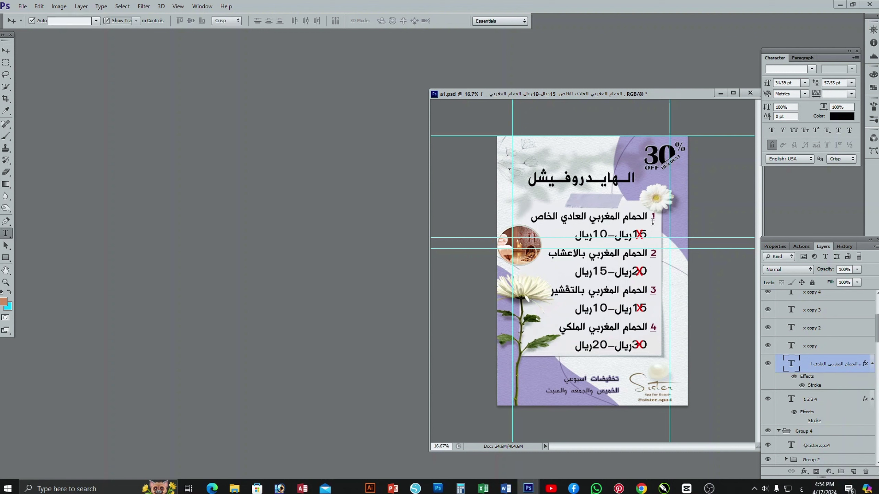
Move the price-list text layer out of Group 6 in the Layers panel.
scroll(816, 384, "down", 2)
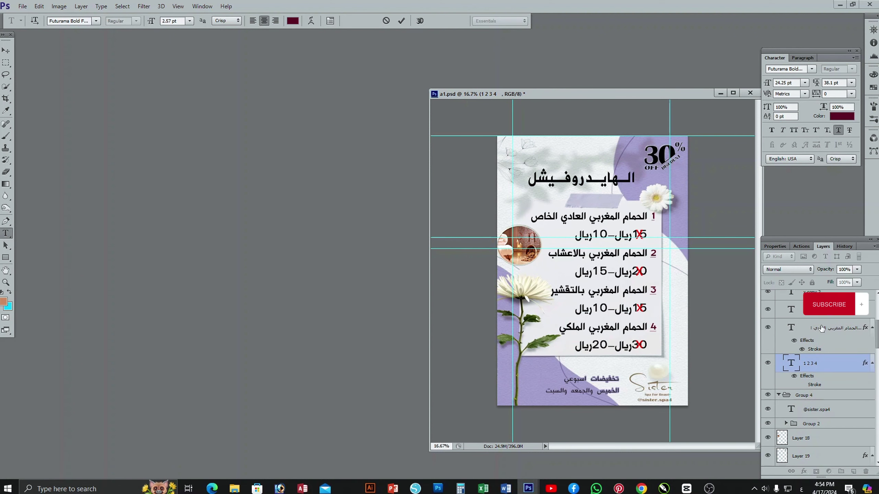
left_click(5, 51)
left_click(585, 221)
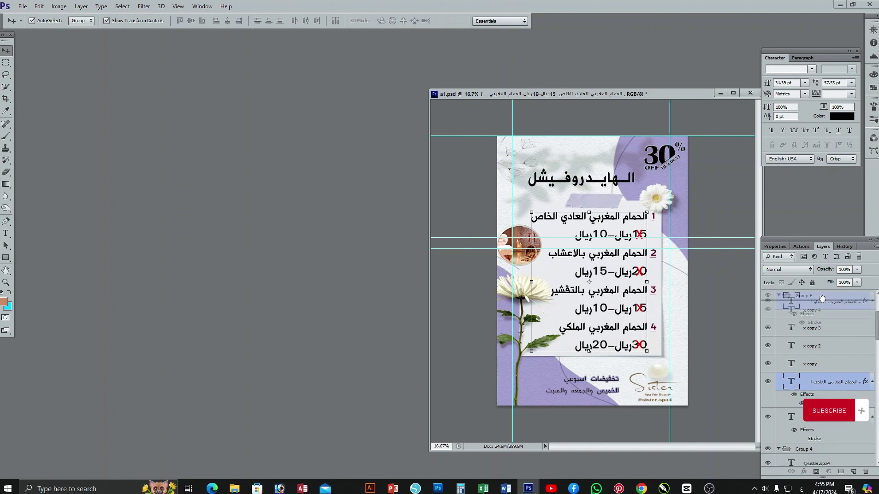
left_click_drag(838, 384, 830, 405)
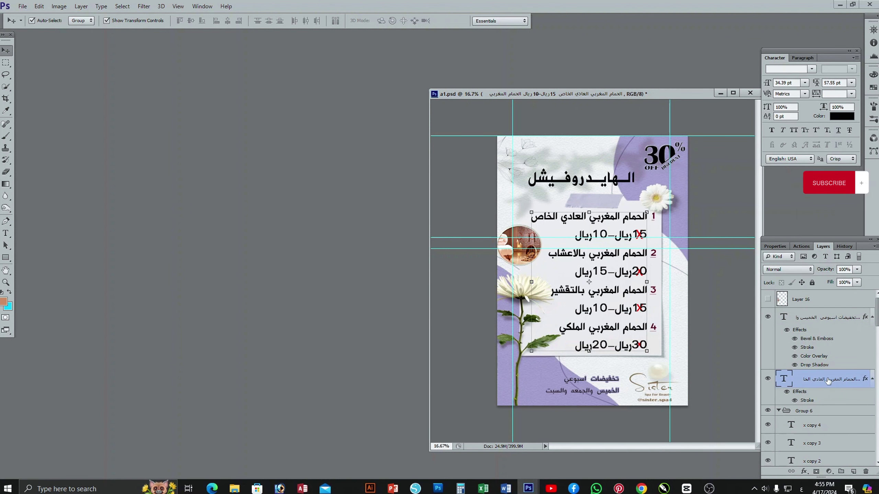
Change the price list's first item to فيشل البشره الدهنيه.
double_click(548, 219)
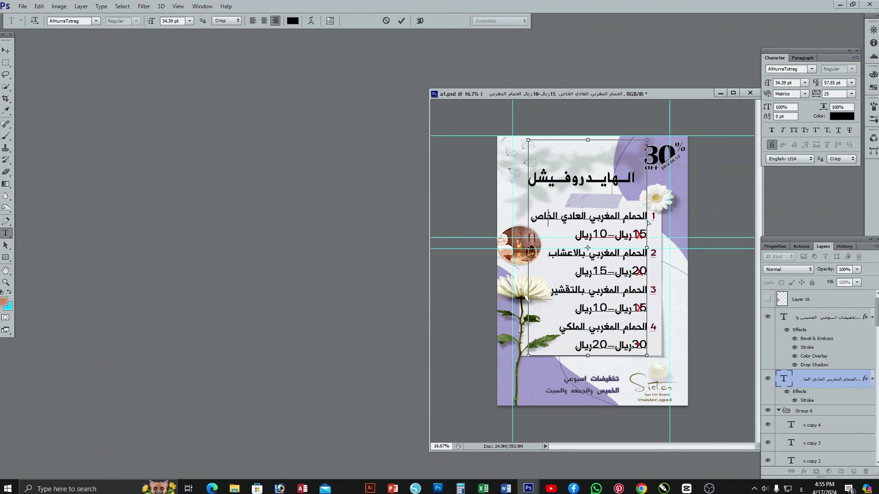
left_click_drag(531, 217, 646, 215)
type("فيشل البشره الدهنيه")
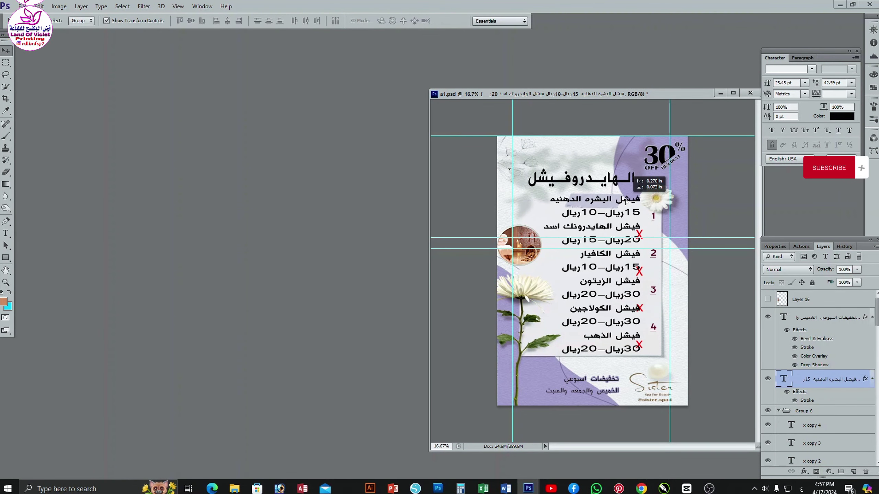
Scale the price-list text block down to fit the card.
left_click_drag(545, 142, 546, 215)
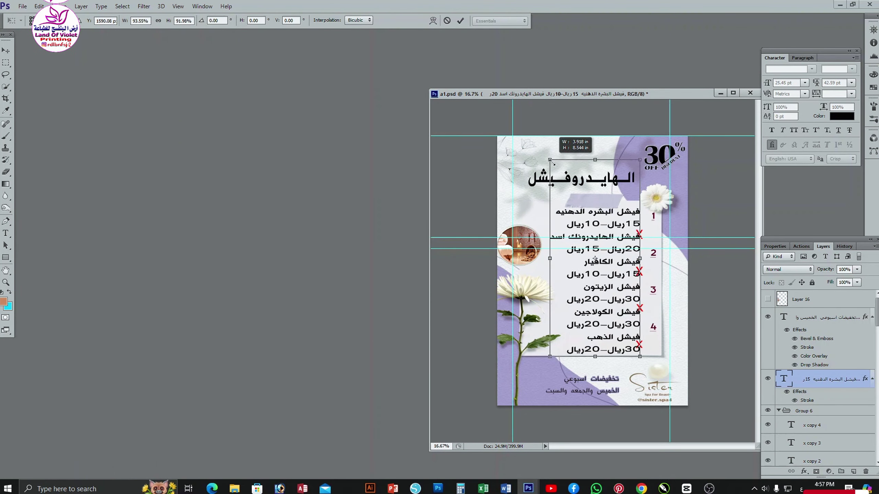
key("Return")
key("ctrl+plus")
key("ctrl+plus")
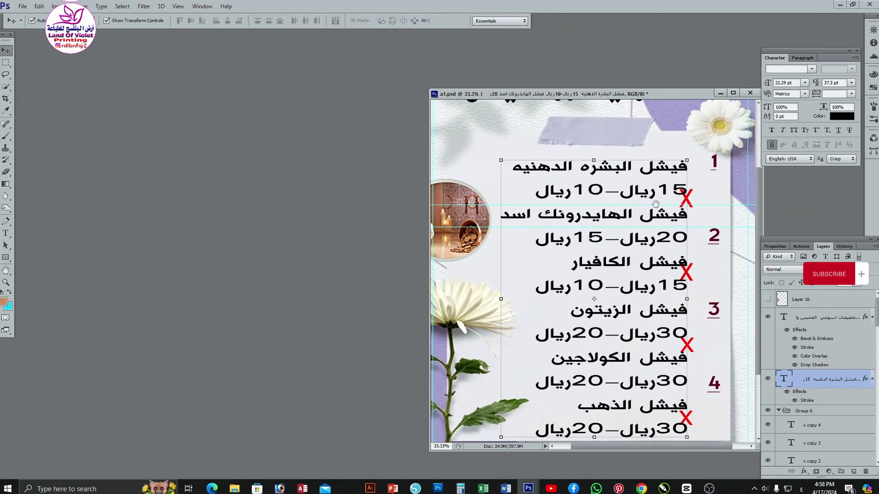
key("t")
Insert a space after ال in الهايدرونك, الكافيار, الزيتون, الكولاجين and الذهب.
left_click(616, 169)
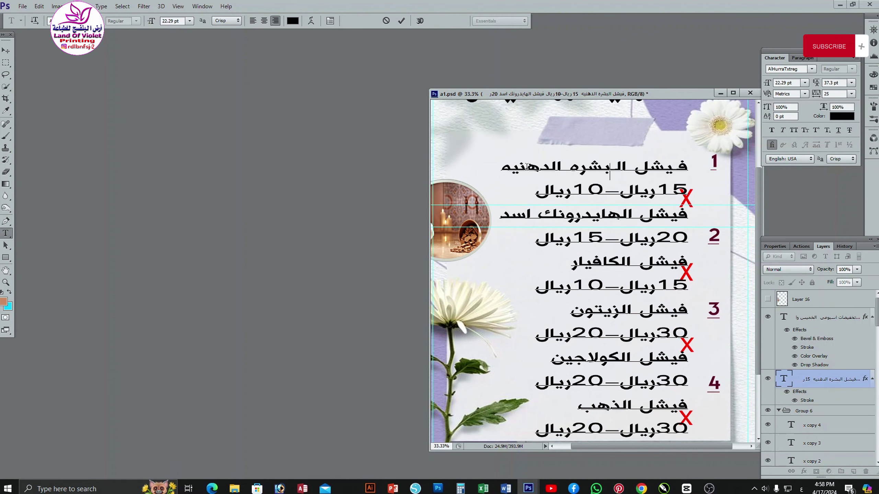
key("ctrl+a")
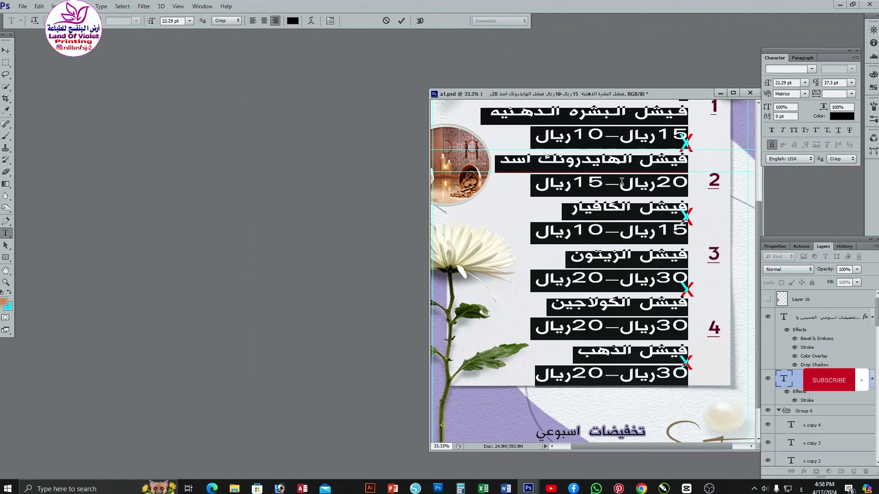
left_click(679, 213)
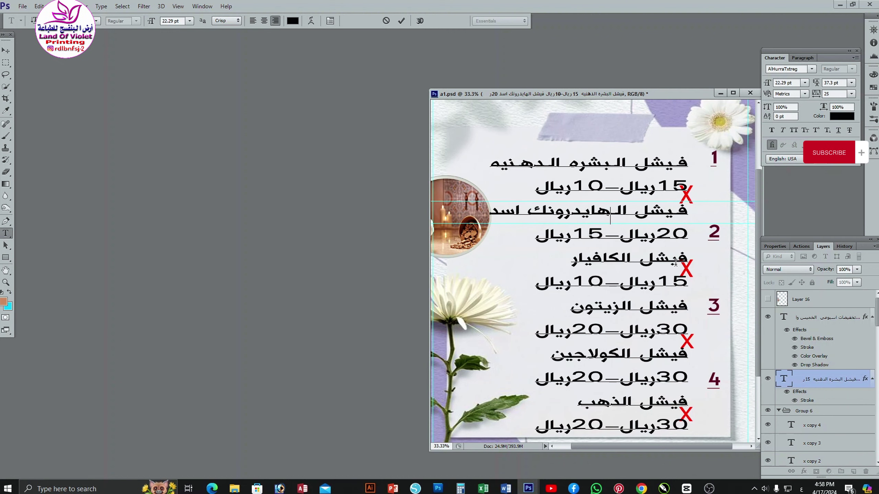
left_click(617, 258)
left_click(618, 306)
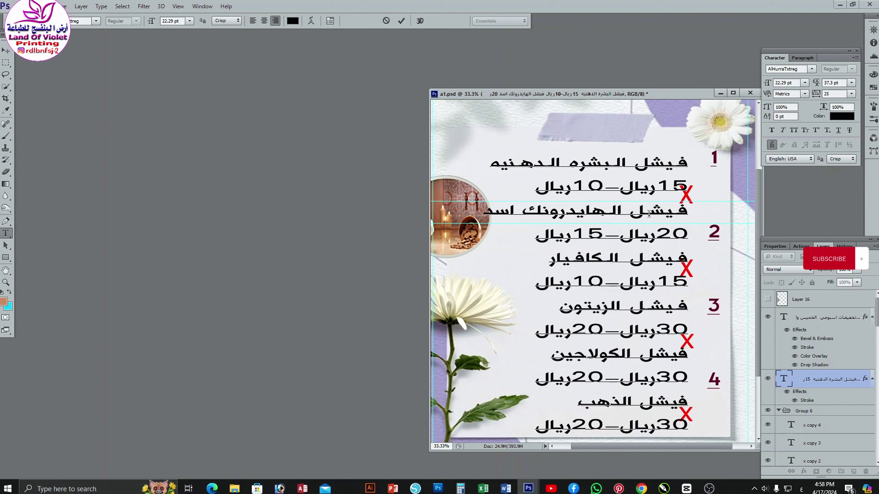
left_click(677, 355)
left_click(618, 356)
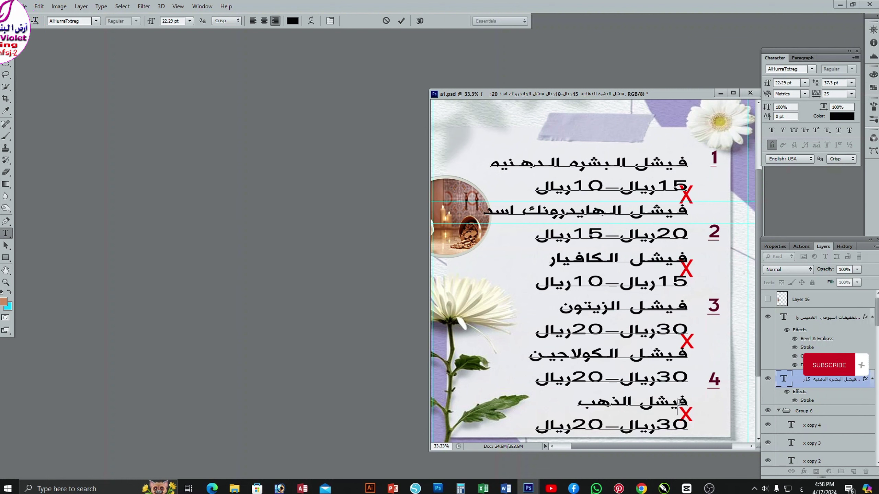
left_click(611, 401)
scroll(641, 274, "up", 1)
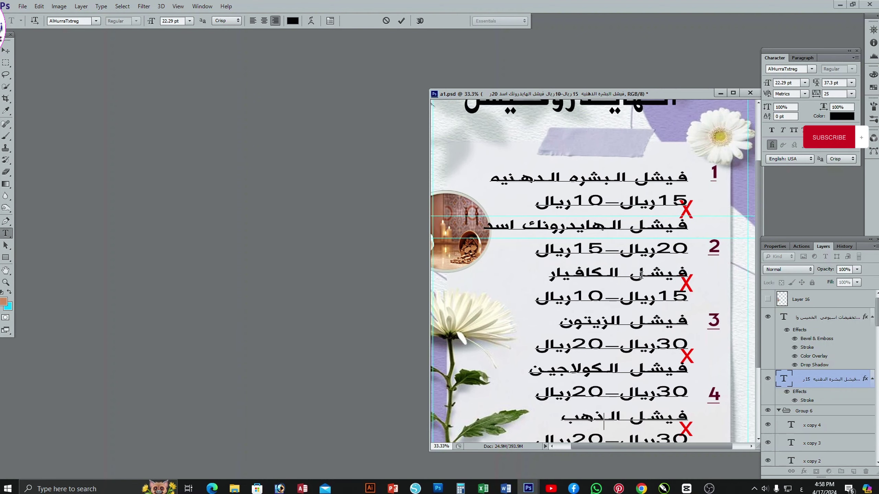
key("ctrl+minus")
key("ctrl+a")
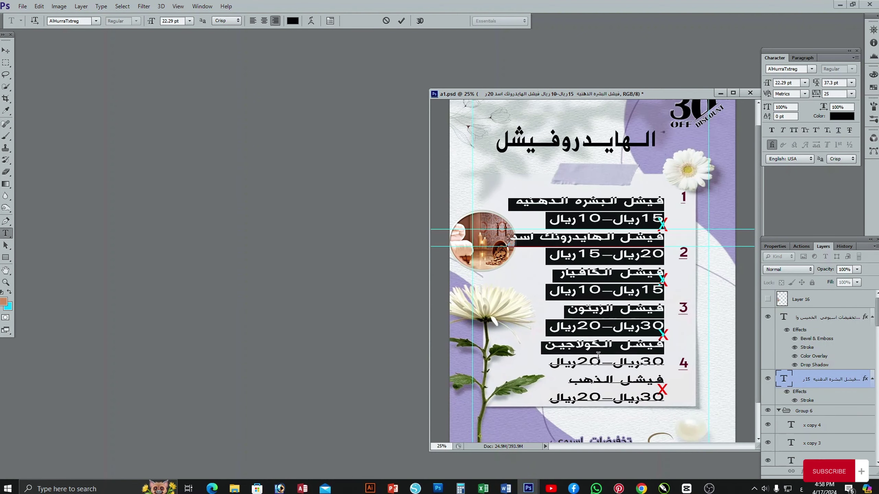
Set the price-list text in the Aljazeera font and commit it.
left_click(96, 21)
left_click(83, 30)
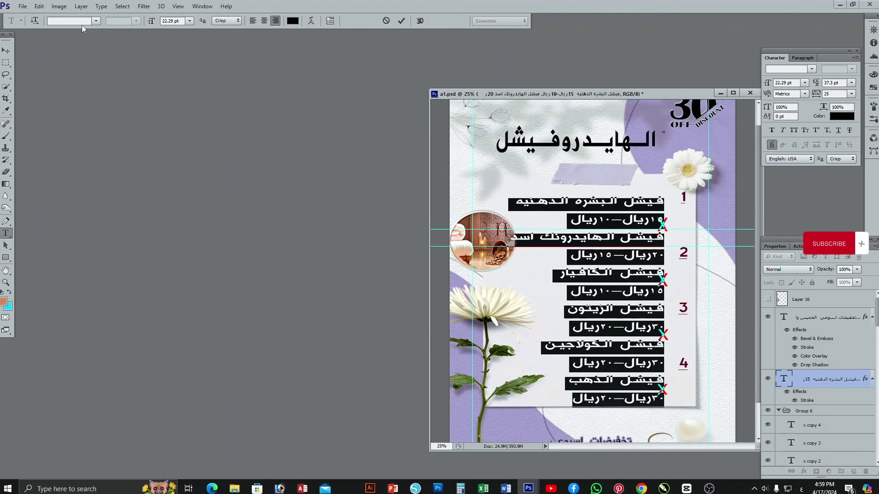
left_click(96, 21)
left_click(132, 39)
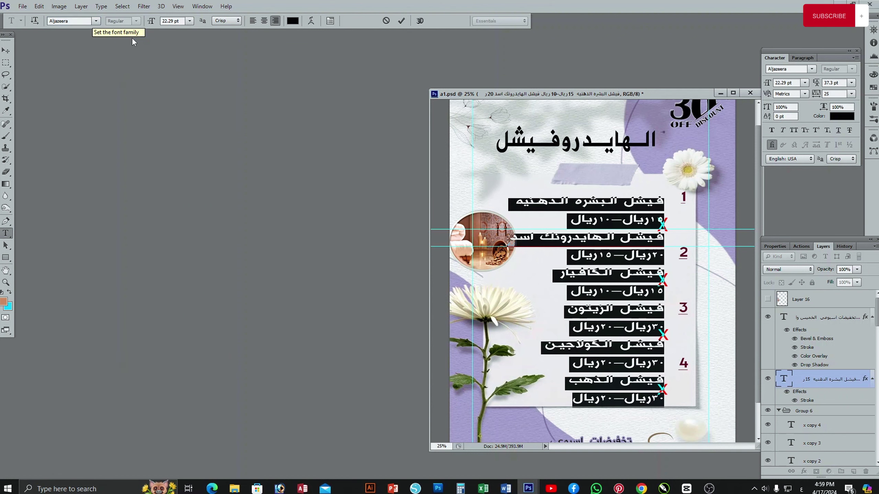
left_click(6, 50)
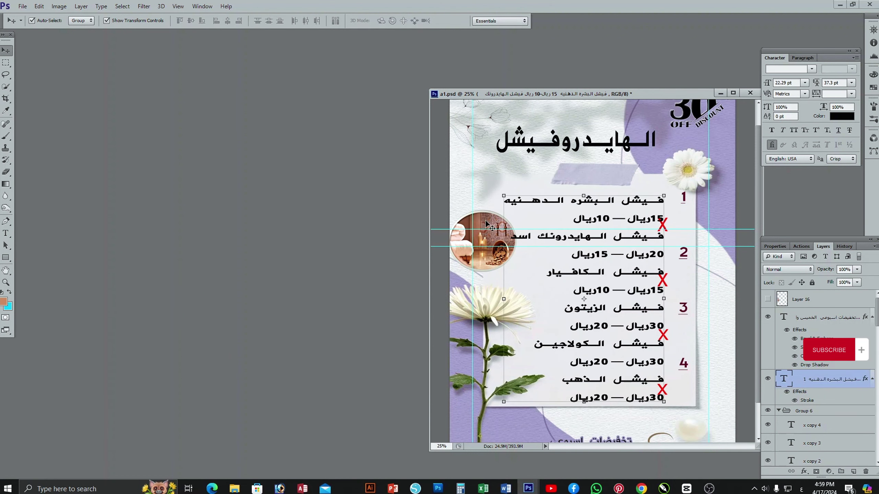
Narrow the price list and realign the circular photo, title and numbers on the card.
left_click_drag(483, 242, 480, 256)
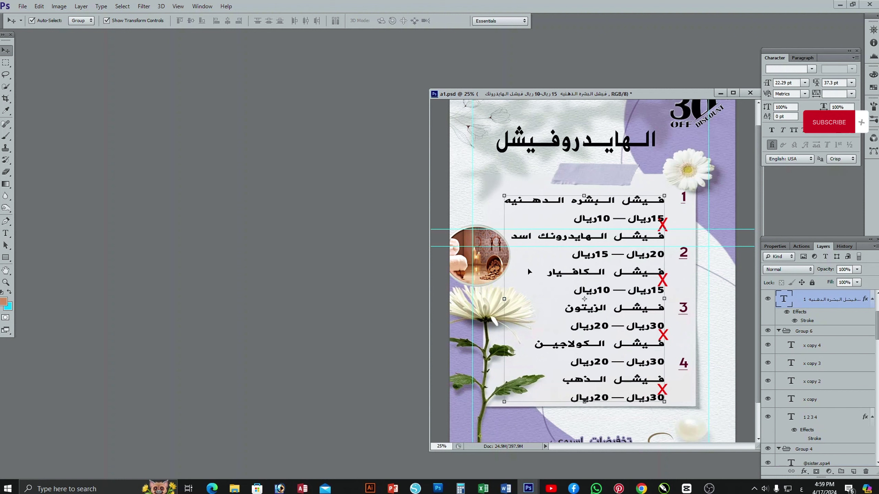
left_click_drag(529, 272, 538, 271)
left_click_drag(512, 302, 517, 274)
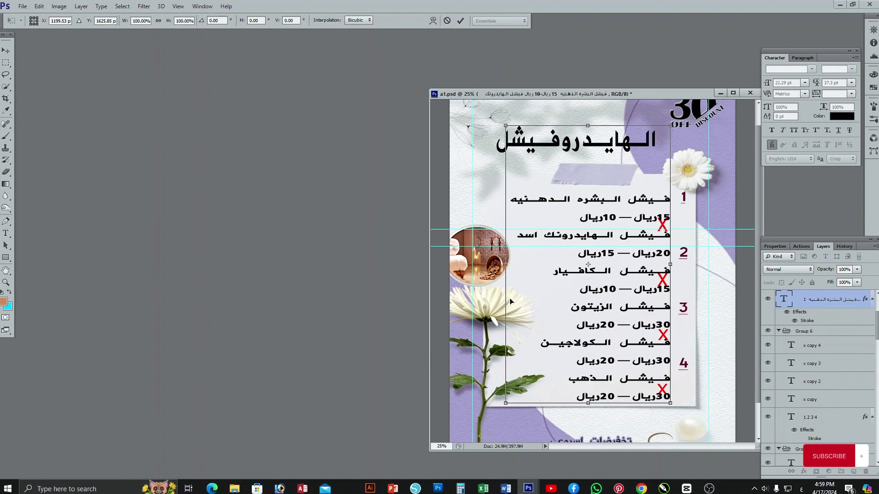
key("Return")
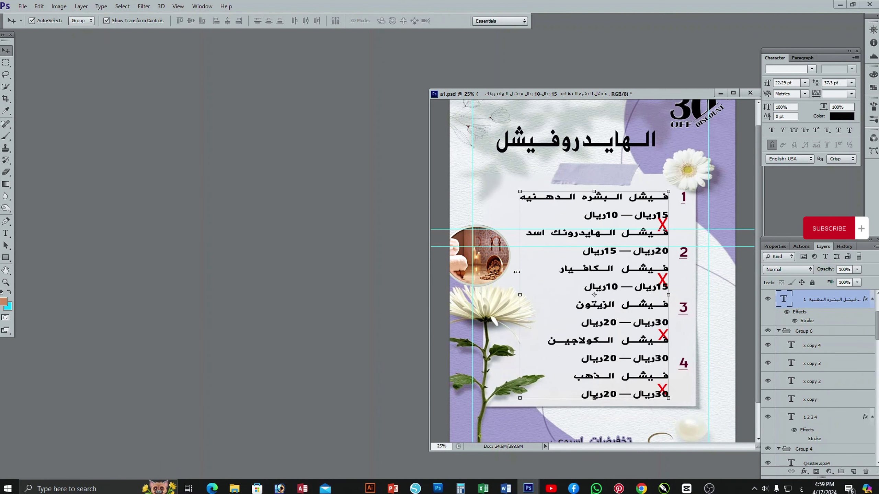
left_click(500, 242)
left_click_drag(500, 242, 501, 237)
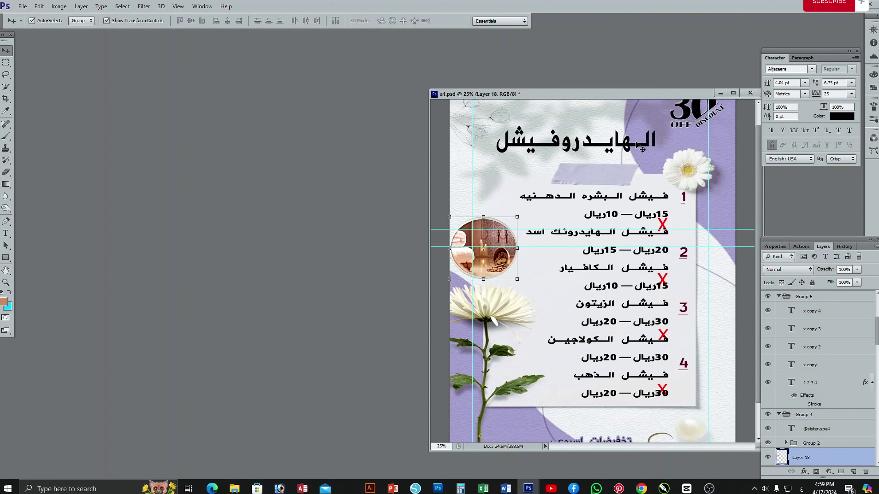
left_click_drag(636, 147, 636, 153)
left_click_drag(685, 200, 687, 201)
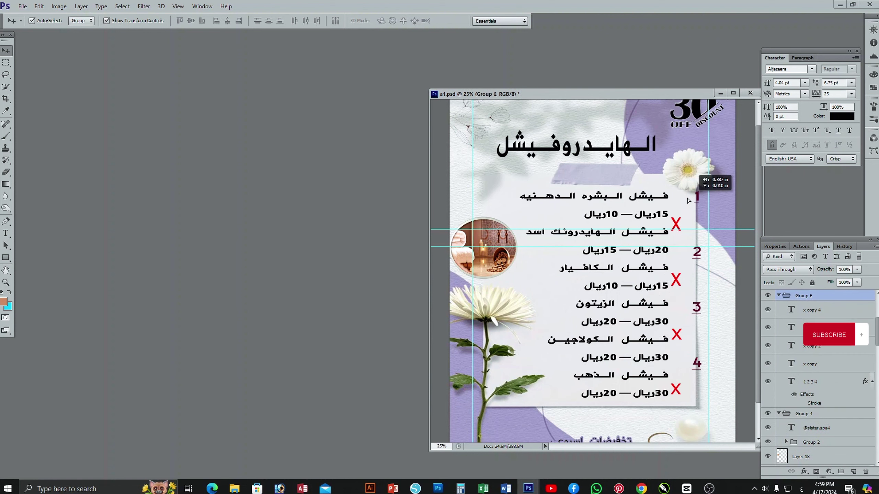
left_click(616, 237)
scroll(642, 270, "up", 2)
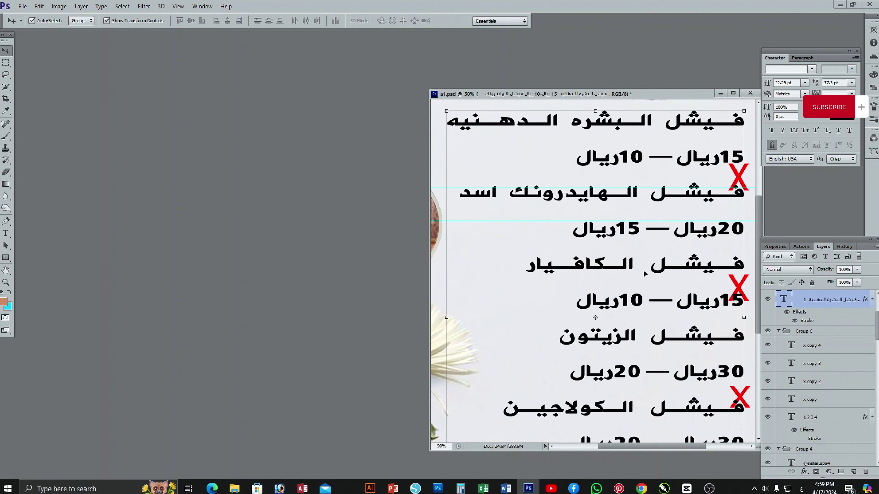
scroll(643, 269, "down", 2)
scroll(599, 186, "down", 2)
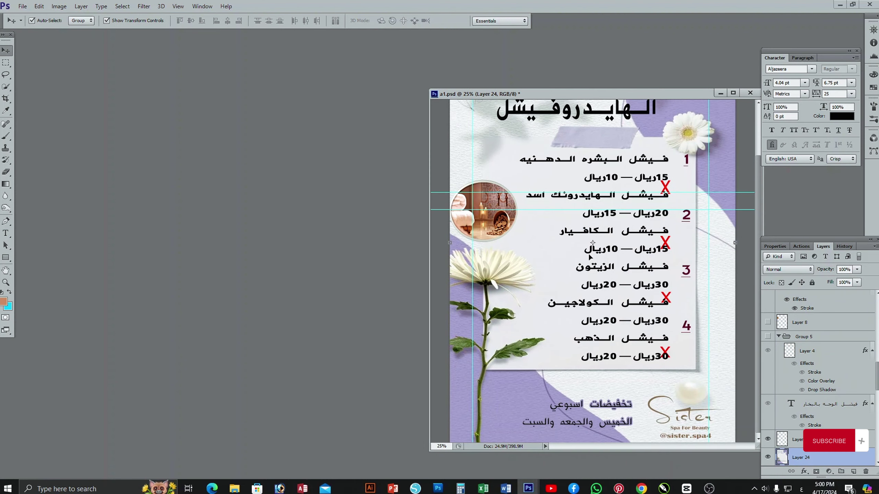
left_click(6, 62)
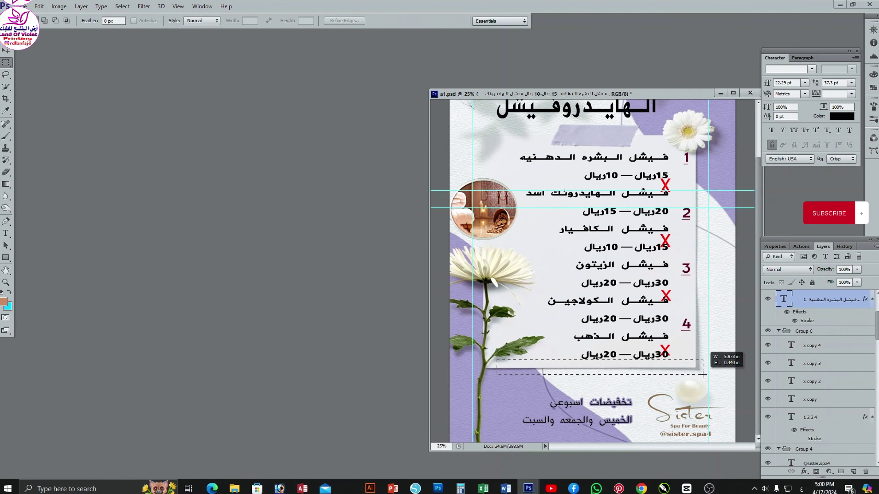
left_click_drag(496, 360, 697, 370)
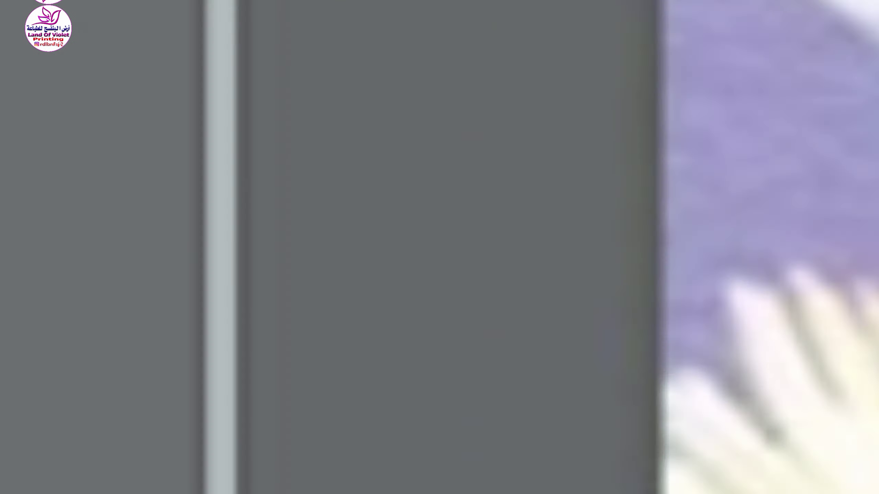
scroll(817, 364, "down", 5)
left_click(817, 349)
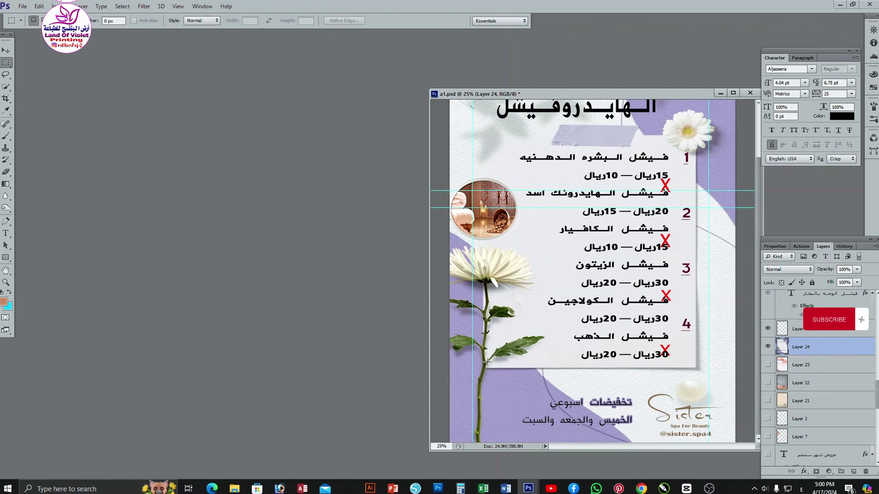
key("ctrl+t")
left_click_drag(592, 371, 590, 388)
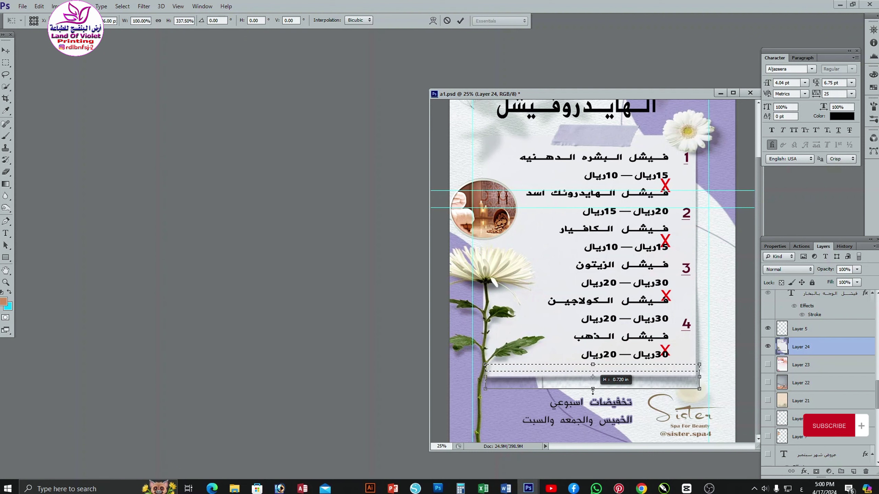
key("Return")
key("ctrl+d")
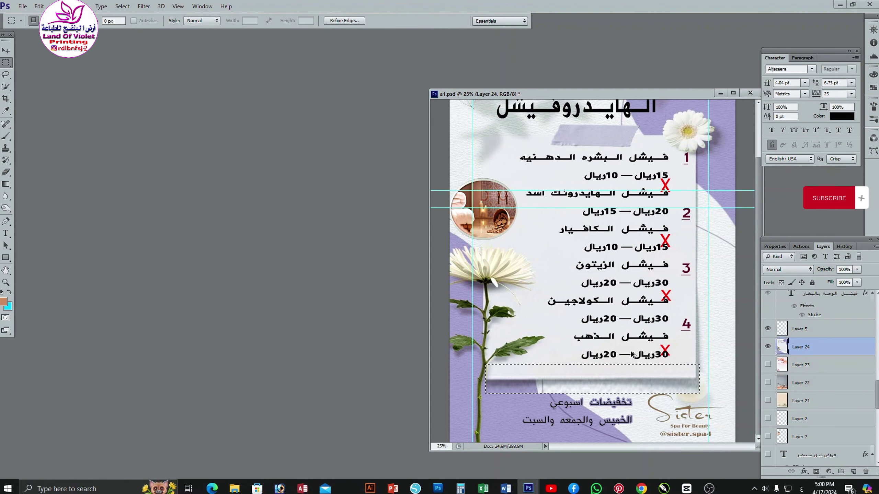
key("ctrl+alt+z")
key("ctrl+alt+z")
key("ctrl+t")
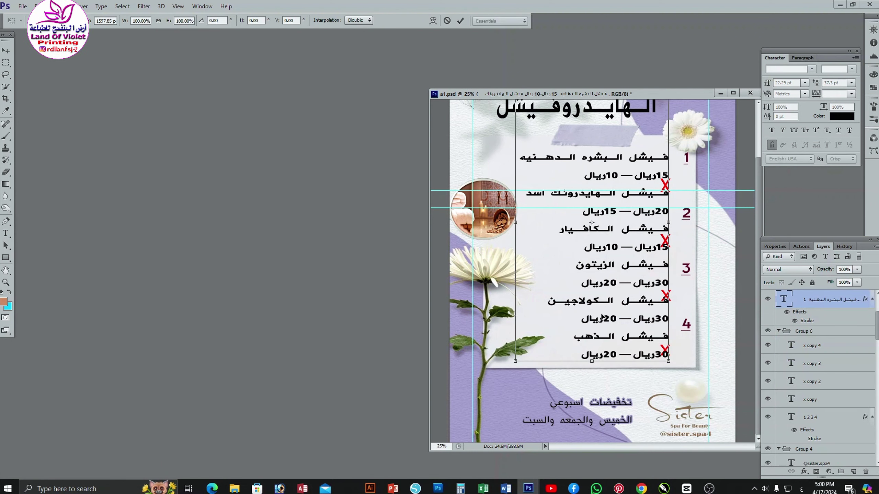
key("Return")
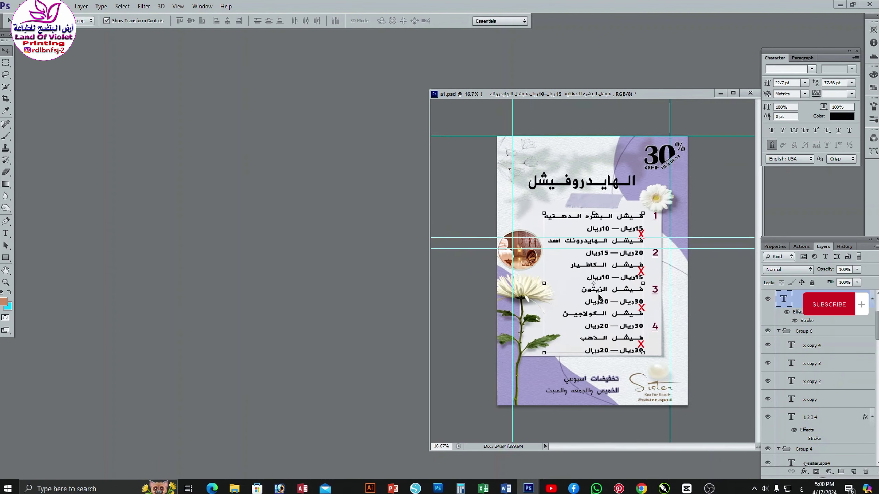
scroll(700, 229, "up", 1)
left_click(836, 332)
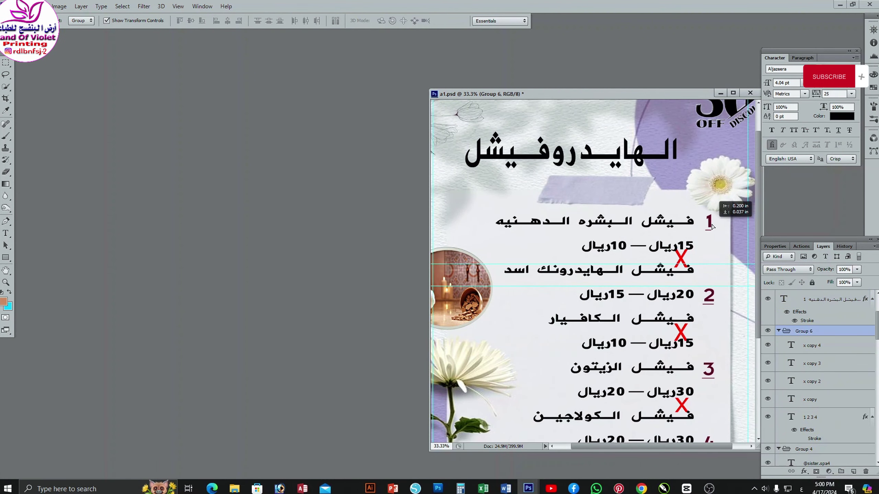
Ungroup Group 6 and open the 1 2 3 4 numbers layer for editing.
right_click(835, 332)
left_click(731, 81)
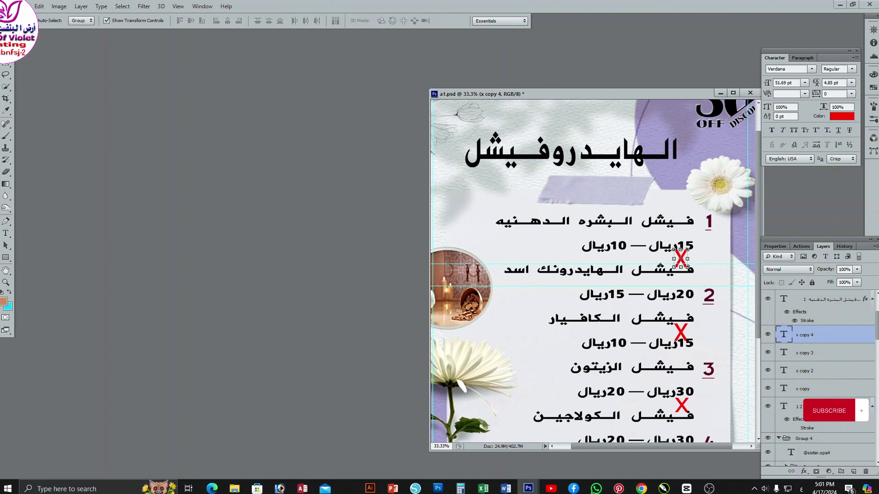
left_click(707, 221)
double_click(784, 406)
scroll(623, 277, "down", 2)
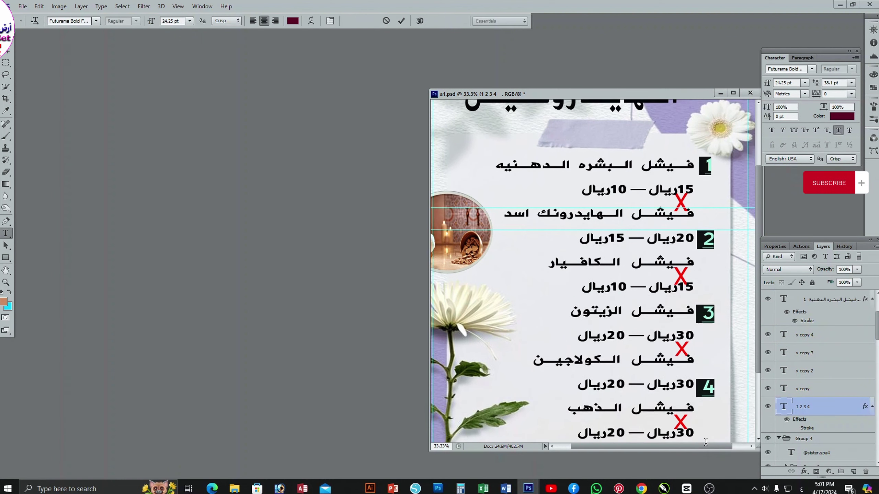
Raise the numbers' leading to 76 pt, remove the blank line, and add 5 and 6.
left_click(851, 84)
left_click(830, 197)
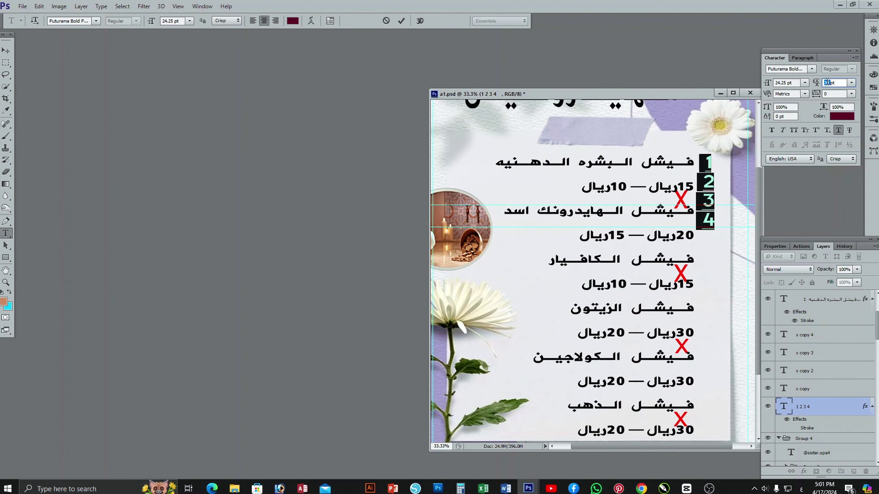
key("Up")
key("Up")
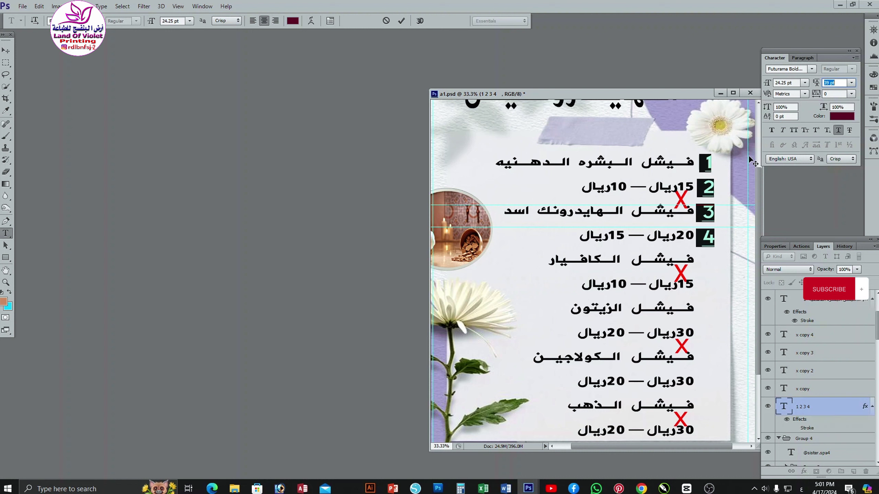
key("shift+Up")
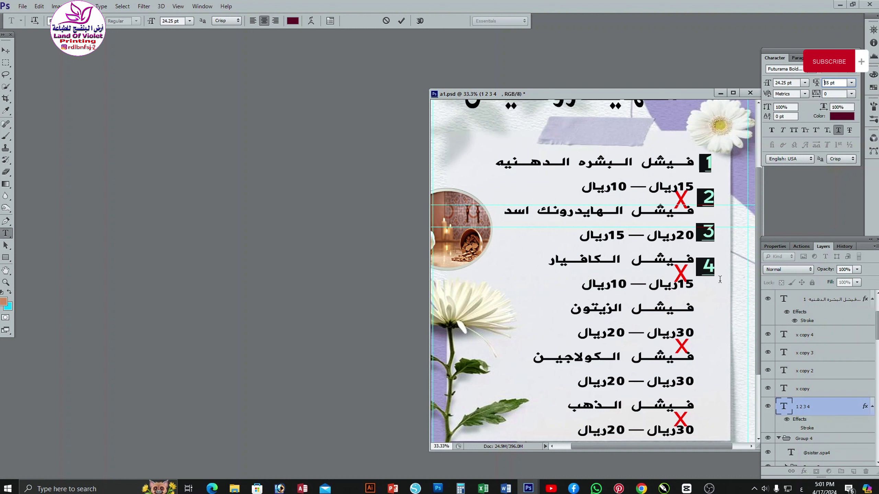
key("shift+Up")
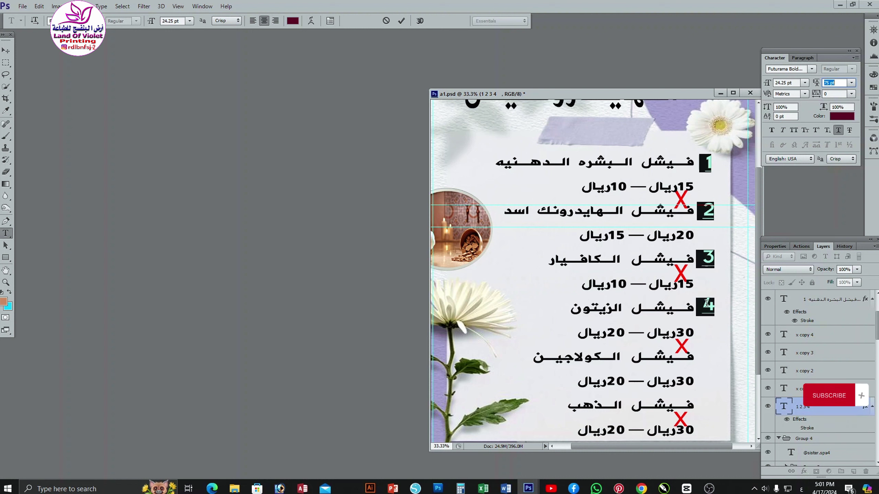
left_click(703, 308)
key("BackSpace")
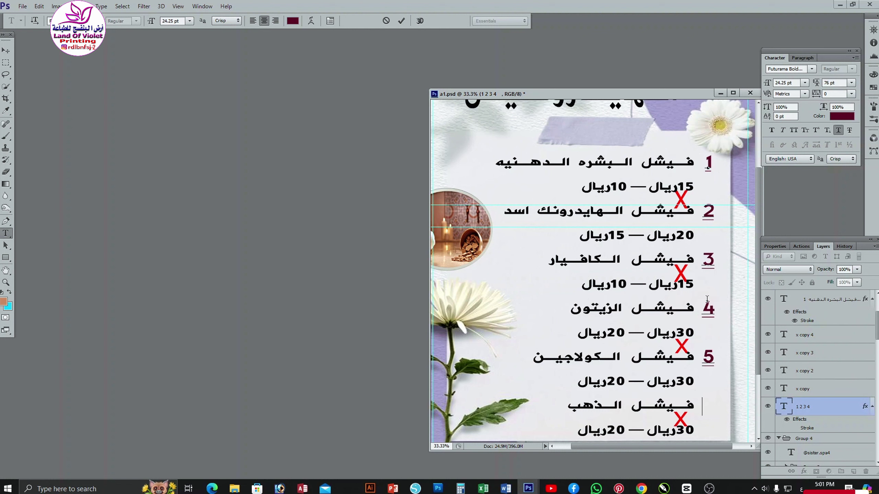
type("6")
left_click(9, 52)
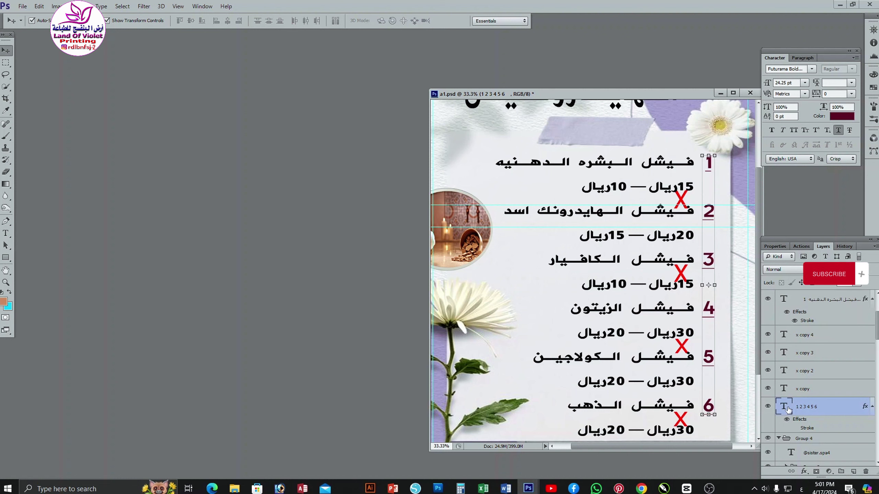
Reposition the existing red X marks onto the old 15 prices in rows 1 and 3.
scroll(592, 270, "up", 2)
scroll(592, 270, "up", 3)
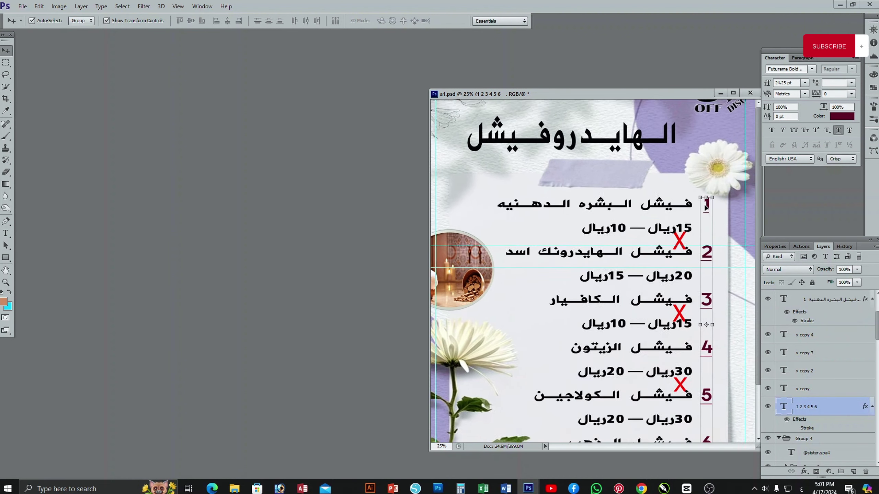
key("ctrl+plus")
left_click_drag(428, 203, 173, 204)
left_click(600, 248)
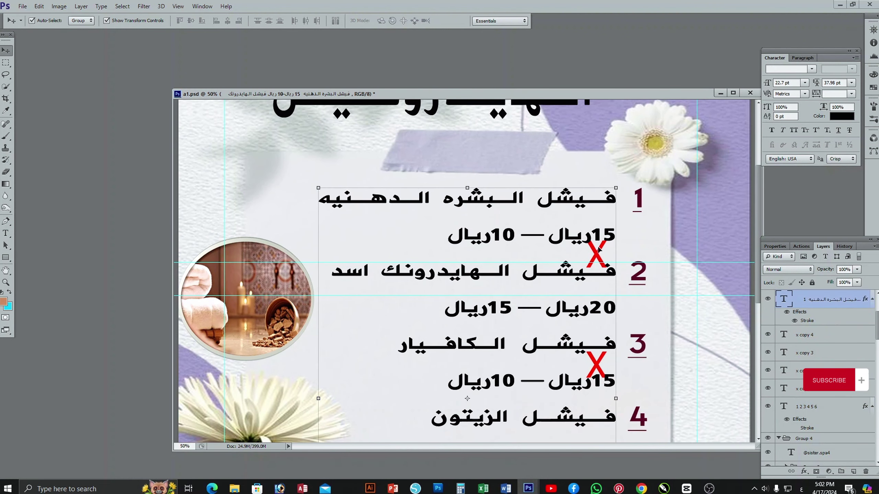
left_click_drag(589, 250, 597, 227)
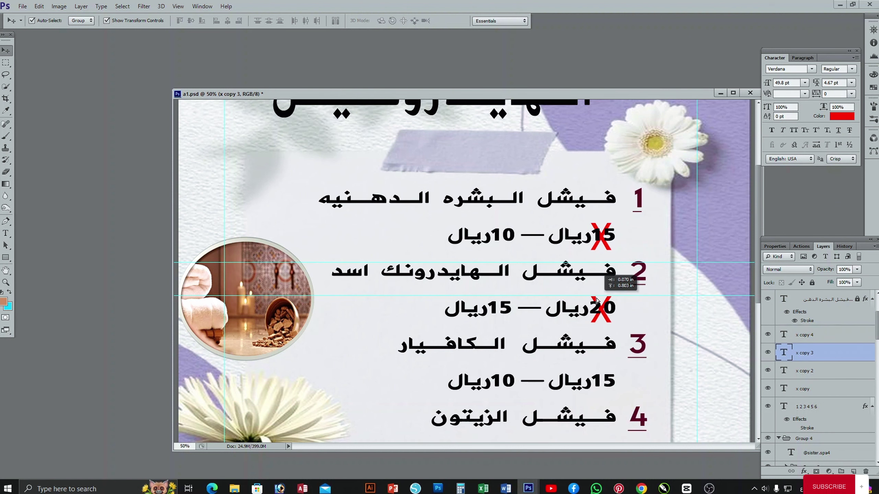
scroll(619, 367, "down", 3)
left_click(602, 420)
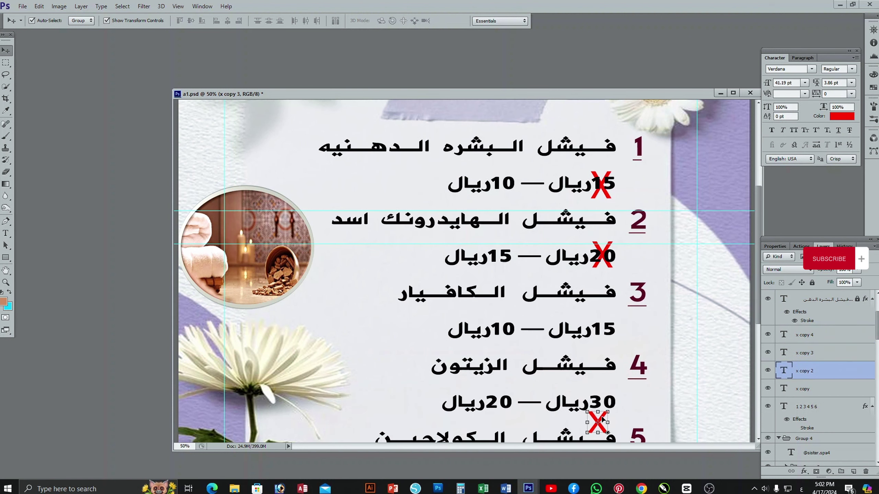
left_click_drag(615, 395, 609, 337)
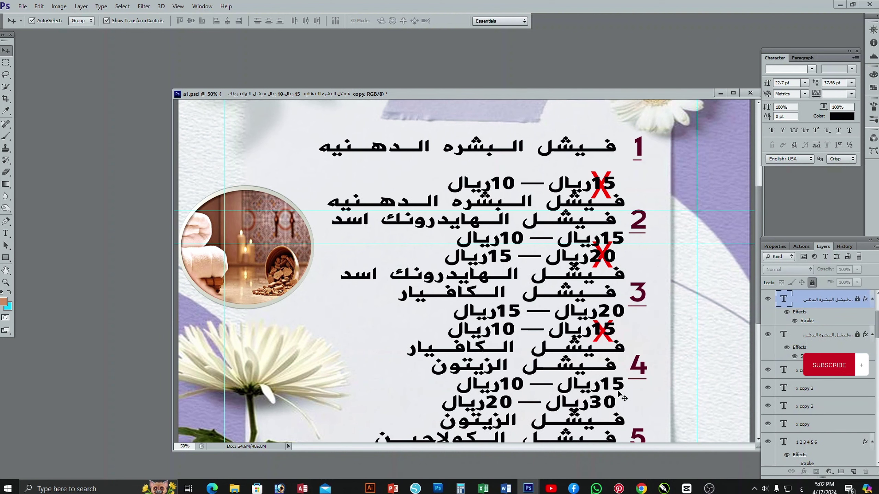
Alt-drag red X copies onto the remaining old prices and delete the stray copy.
scroll(613, 361, "down", 5)
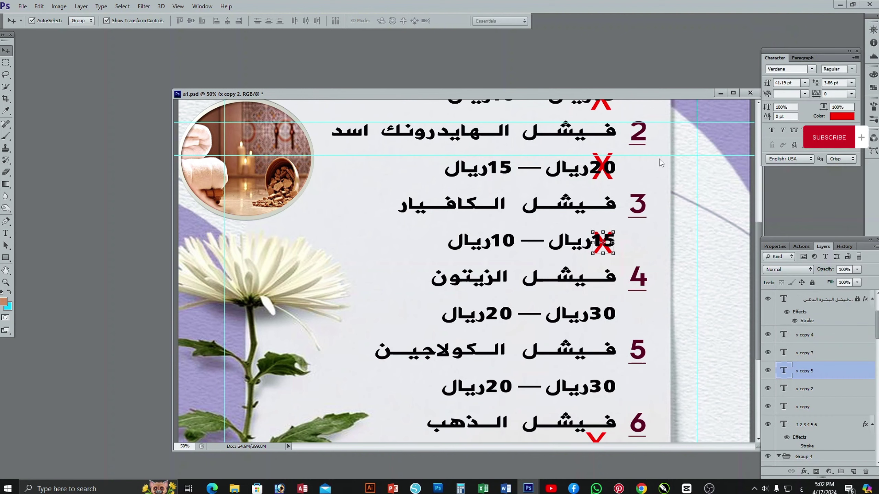
left_click_drag(614, 257, 658, 324)
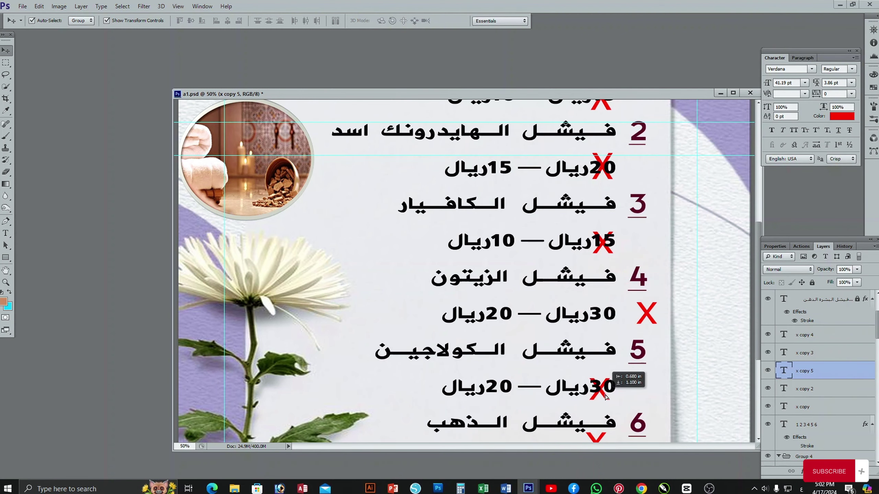
mouse_move(606, 397)
left_mouse_down()
mouse_move(647, 313)
mouse_move(603, 313)
left_mouse_up()
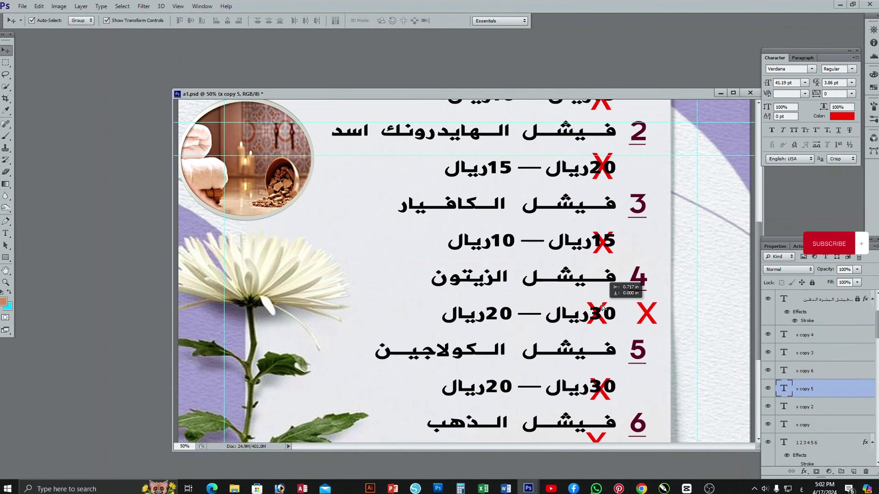
scroll(659, 309, "down", 5)
left_click_drag(598, 360, 609, 372)
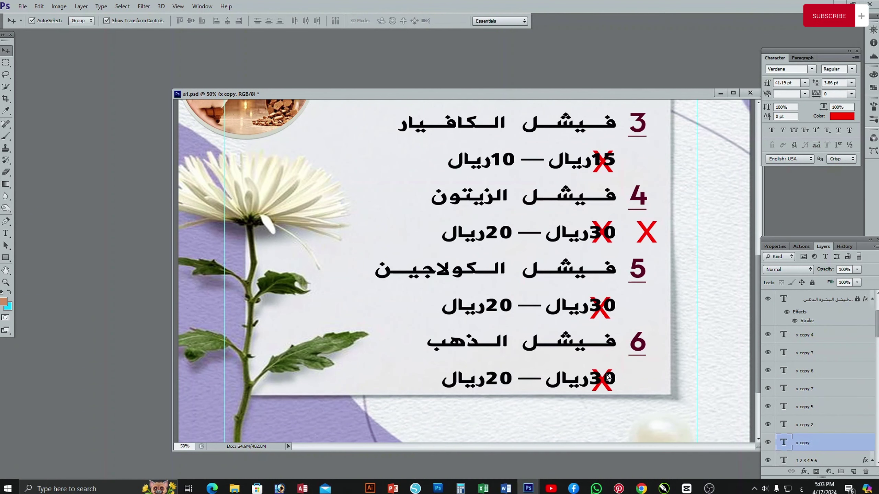
key("Delete")
key("ctrl+minus")
key("ctrl+minus")
key("ctrl+minus")
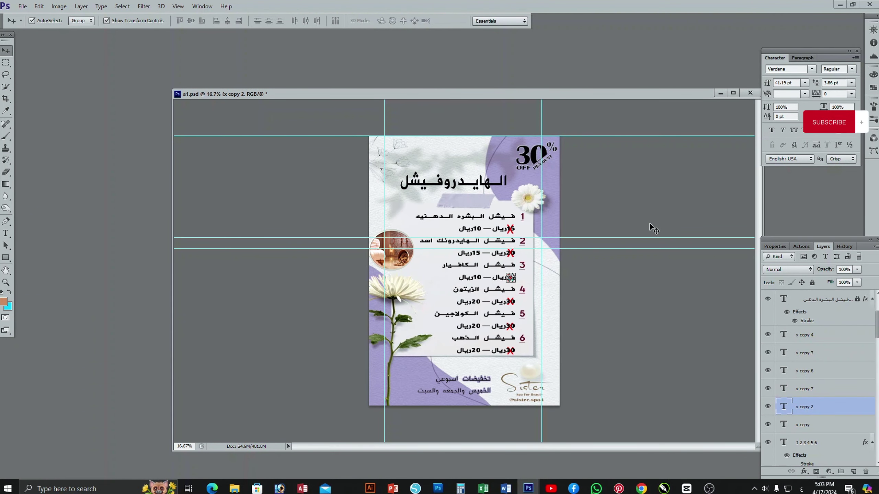
key("ctrl+plus")
key("ctrl+plus")
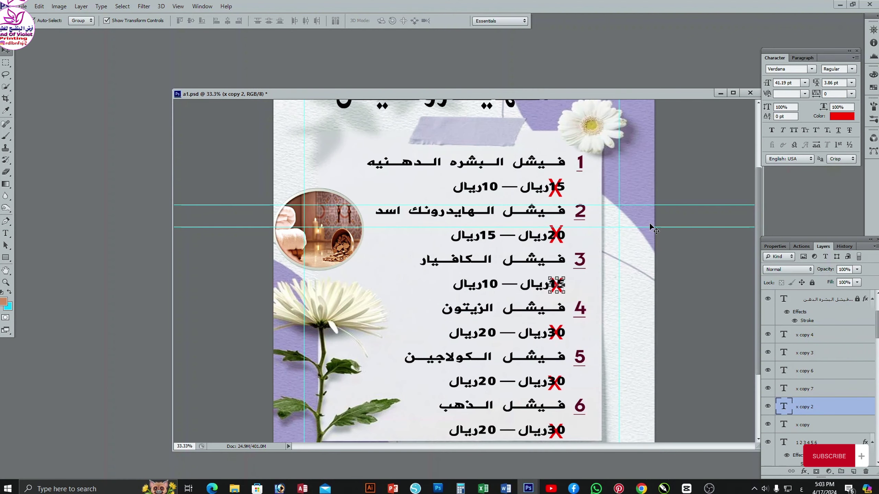
Shift the الهايدروفيشل title slightly and unlock the price-list text layer via its lock icon.
left_click_drag(491, 451, 492, 462)
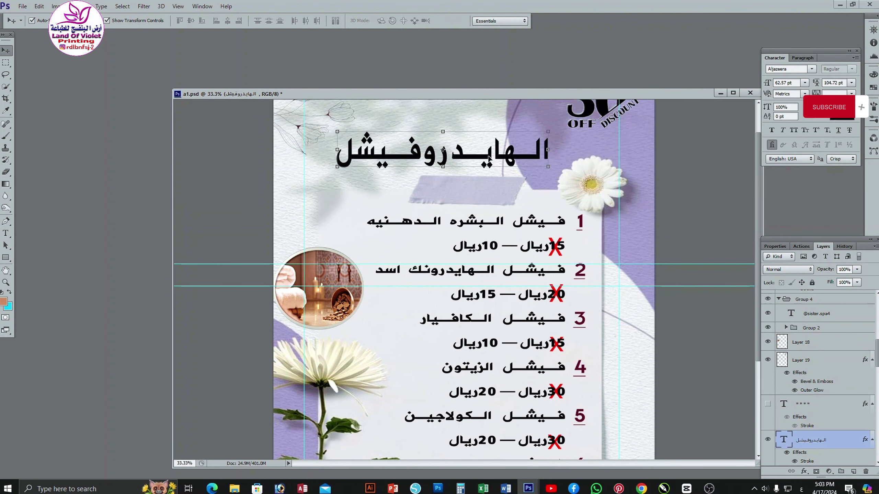
left_click_drag(524, 158, 530, 187)
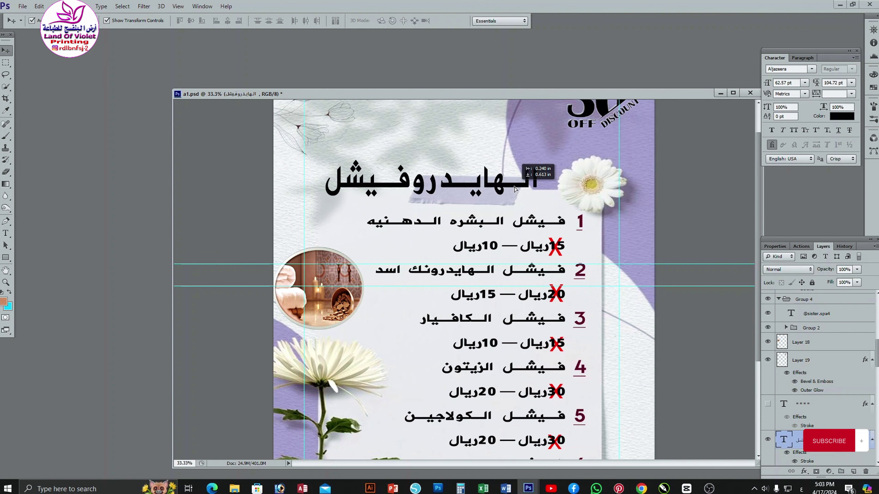
key("alt+bracketleft")
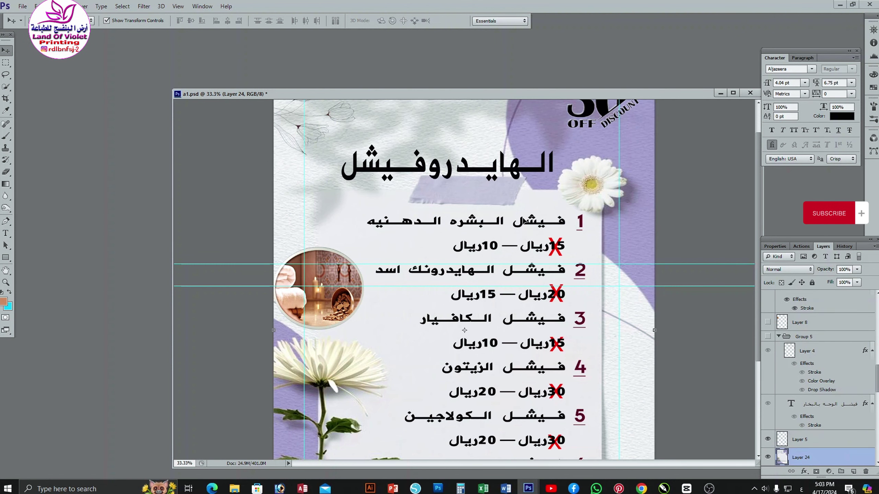
key("alt+bracketleft")
key("alt+bracketleft")
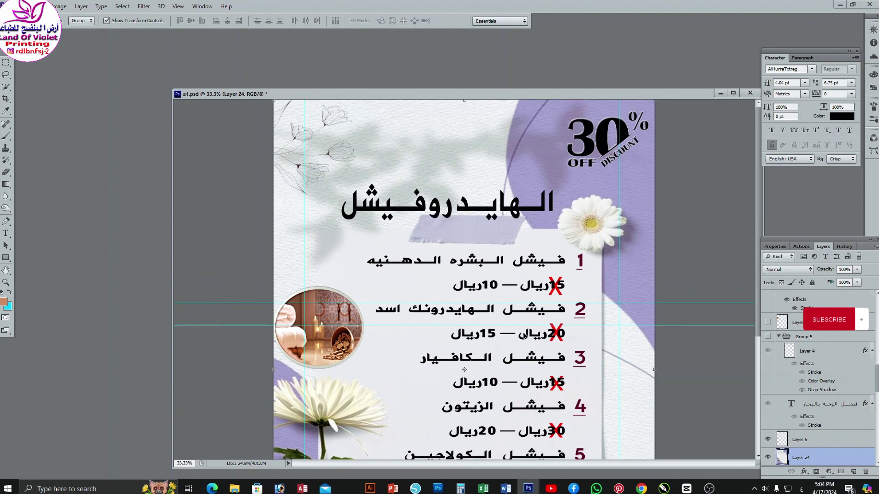
key("alt+bracketleft")
key("alt+bracketleft")
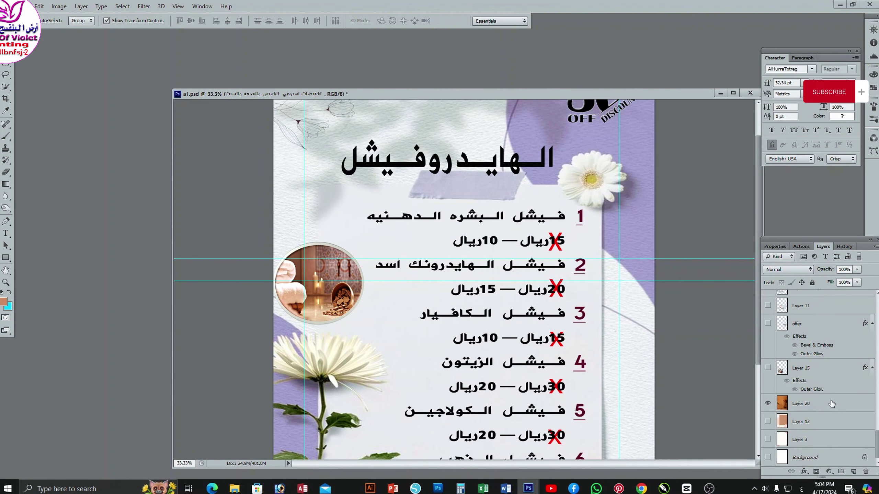
key("alt+bracketleft")
key("alt+bracketleft")
key("alt+bracketleft")
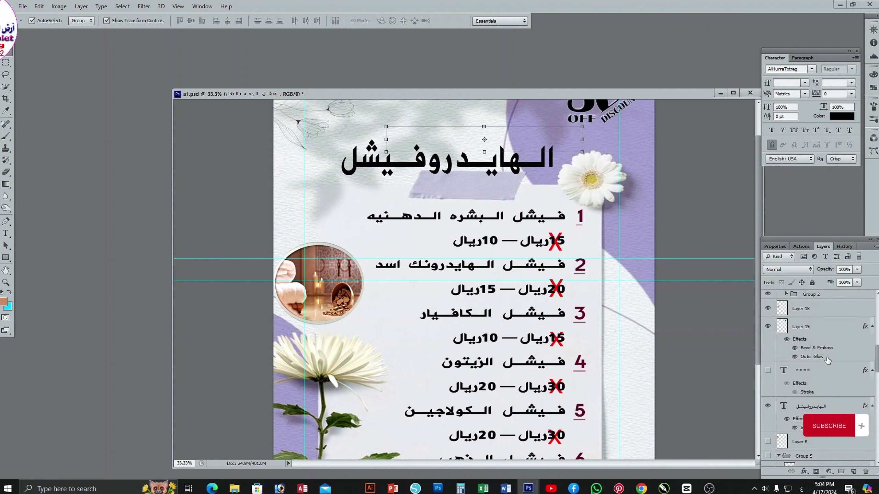
key("alt+bracketleft")
key("alt+bracketleft")
key("alt+bracketleft")
key("Return")
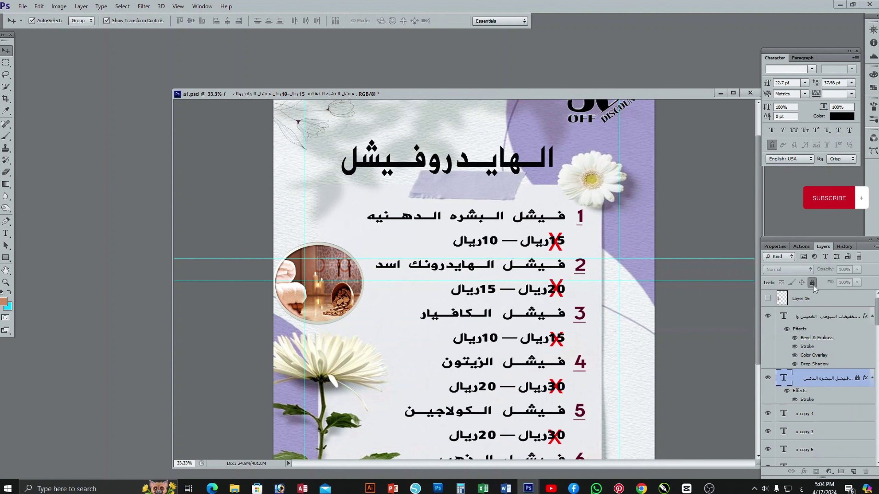
left_click(857, 378)
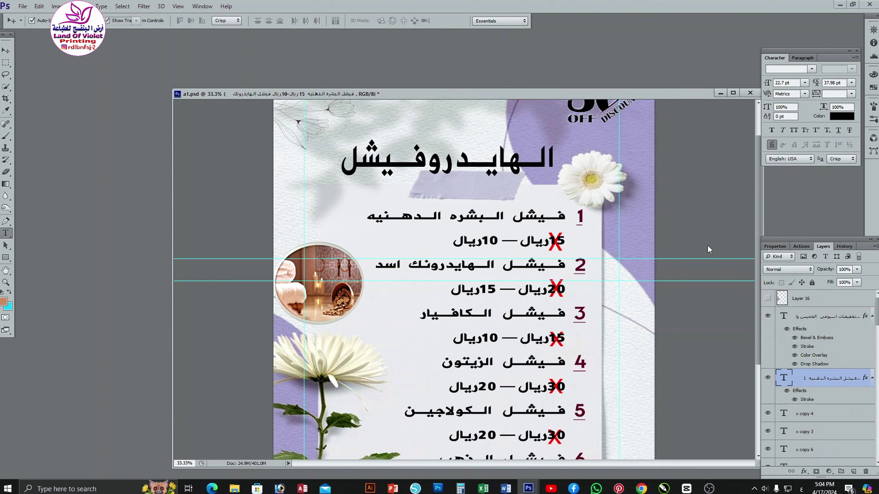
Rewrite lines one to three: old/new prices 35/32 and 30/18, and line three's new price.
double_click(556, 244)
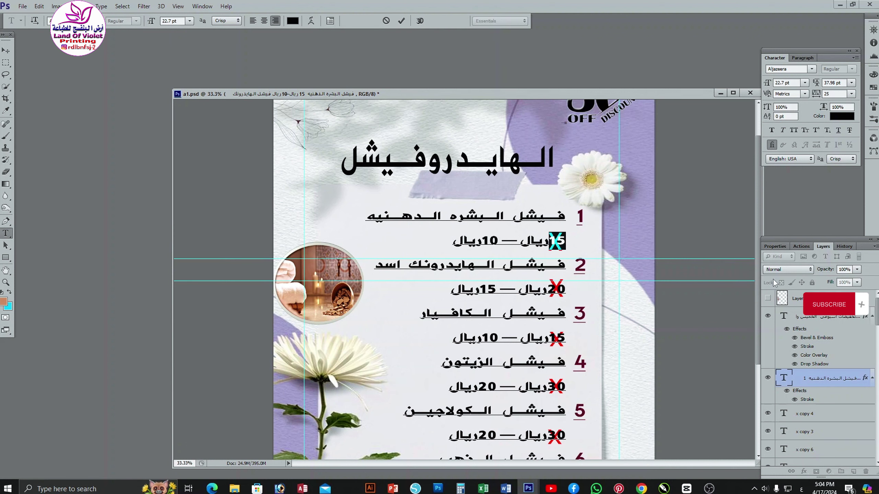
type("35")
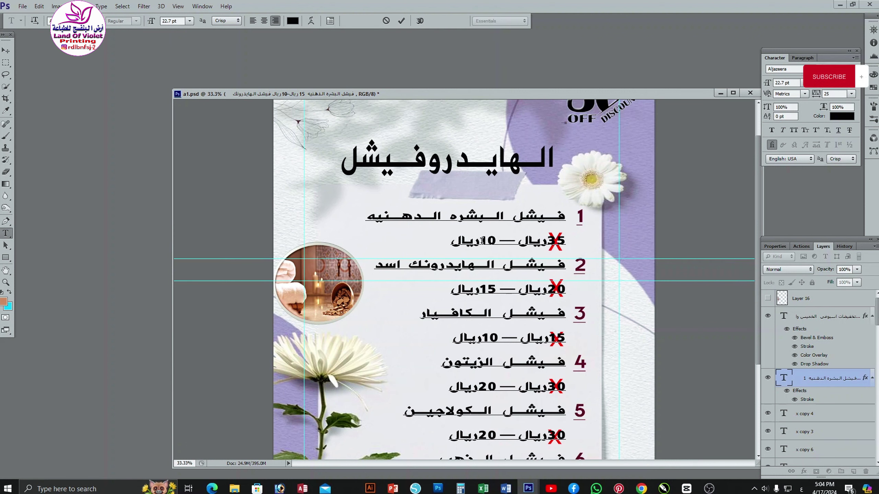
double_click(483, 240)
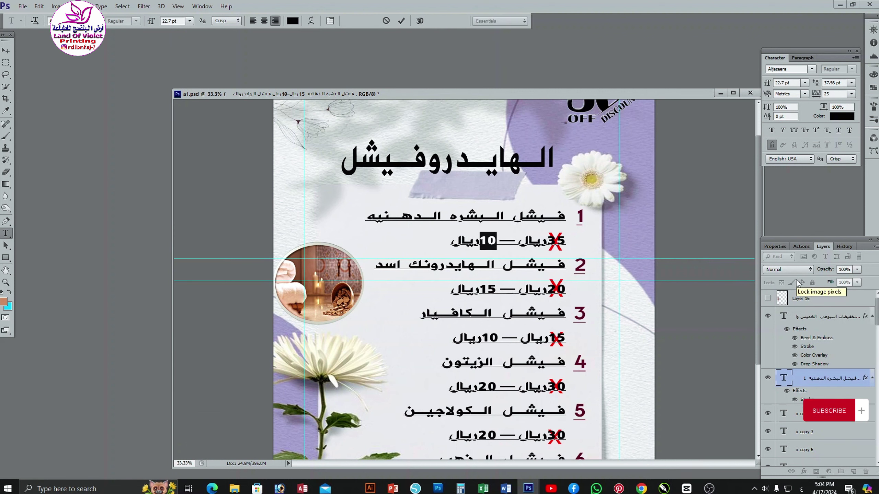
type("32")
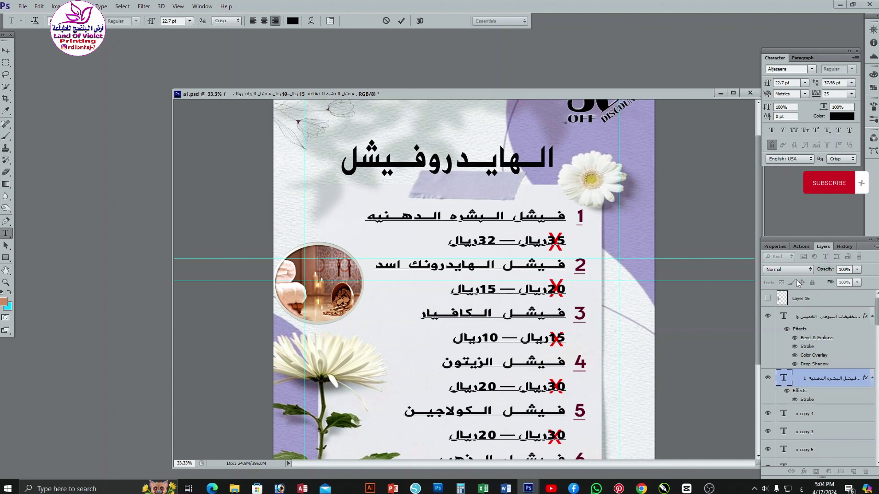
double_click(558, 289)
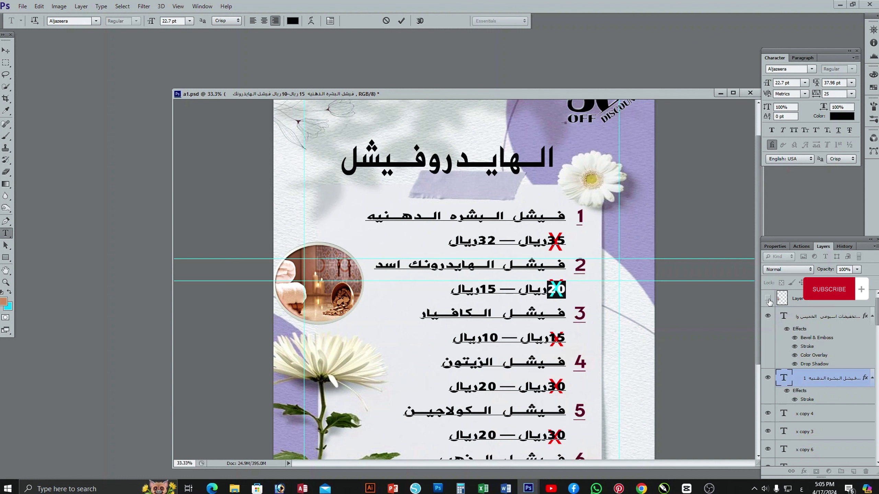
type("30")
double_click(488, 290)
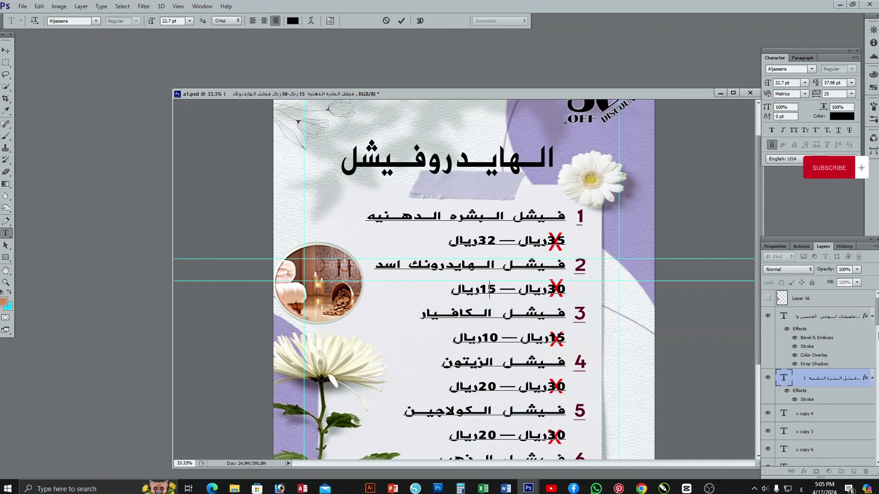
type("18")
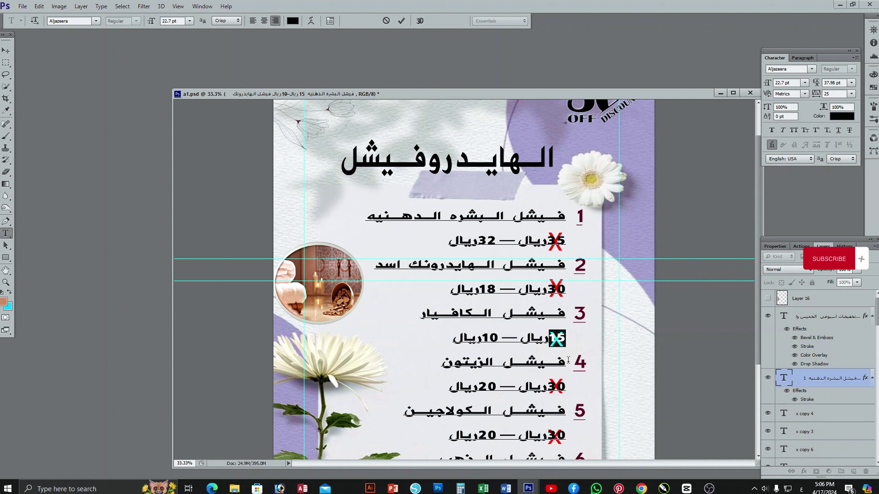
type("25")
double_click(493, 337)
type("18")
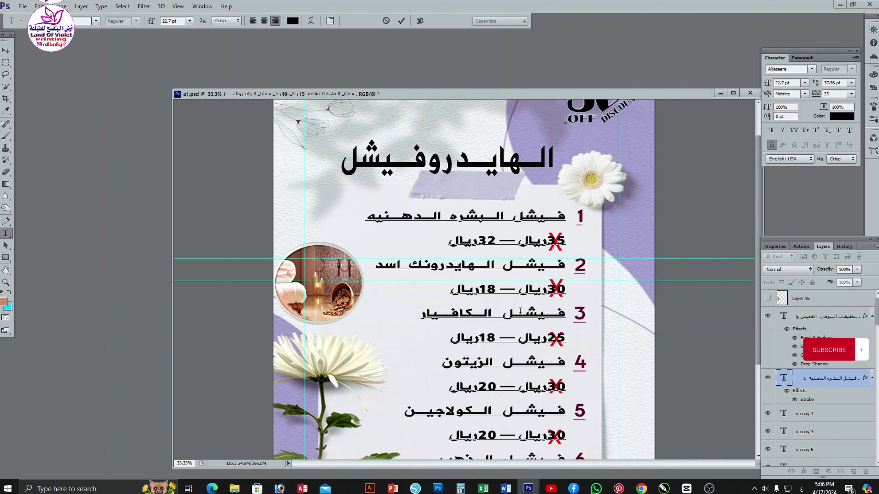
key("shift+Left")
type("4")
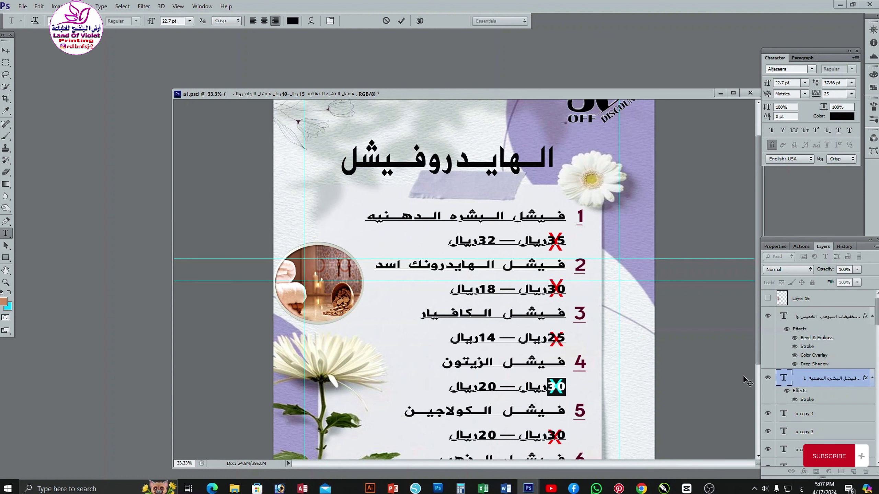
type("25")
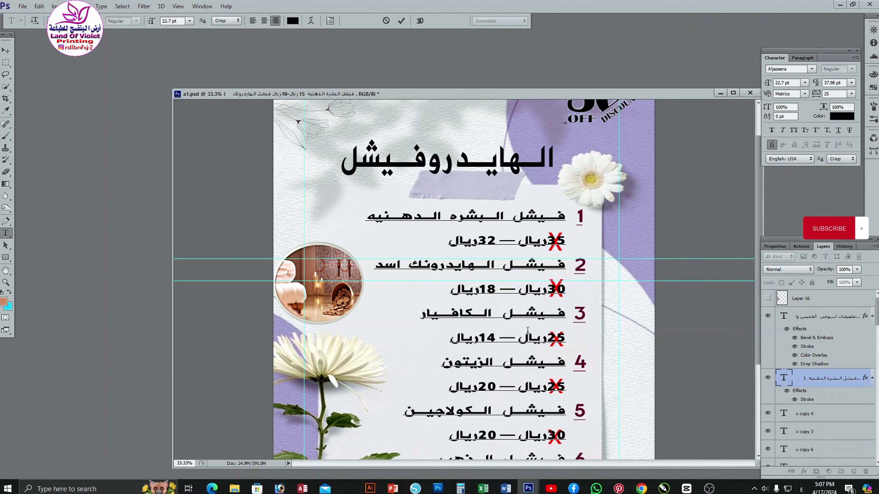
Set lines four to six to new prices 14, 12 and 12, with line five's old price 20, and commit.
double_click(489, 386)
left_click(488, 386)
double_click(489, 386)
type("14")
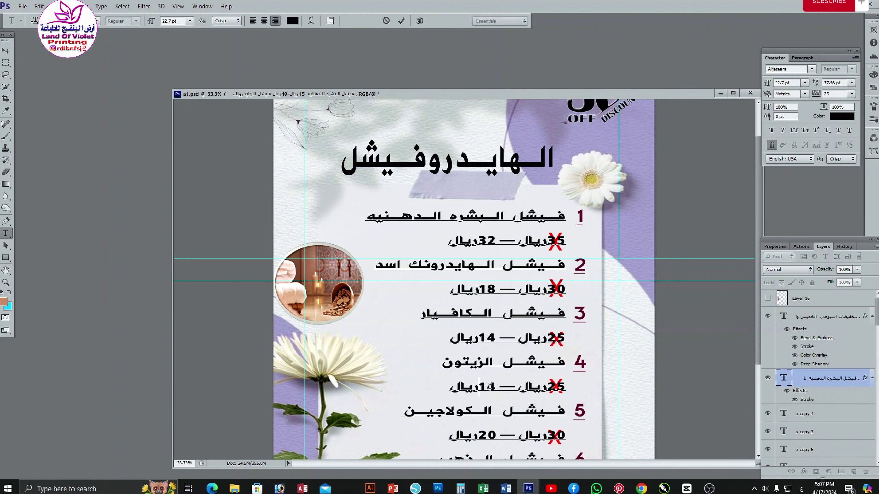
double_click(550, 436)
type("20")
double_click(482, 435)
type("12")
scroll(494, 437, "down", 3)
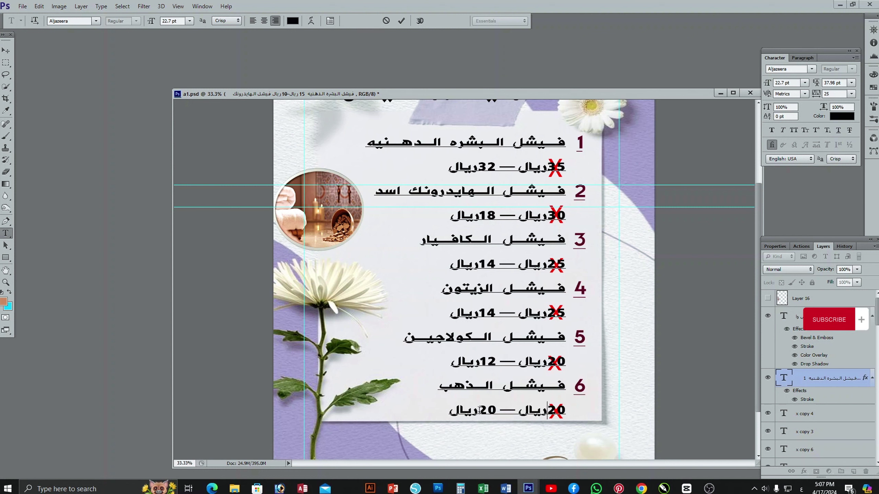
double_click(491, 411)
type("12")
key("ctrl+Return")
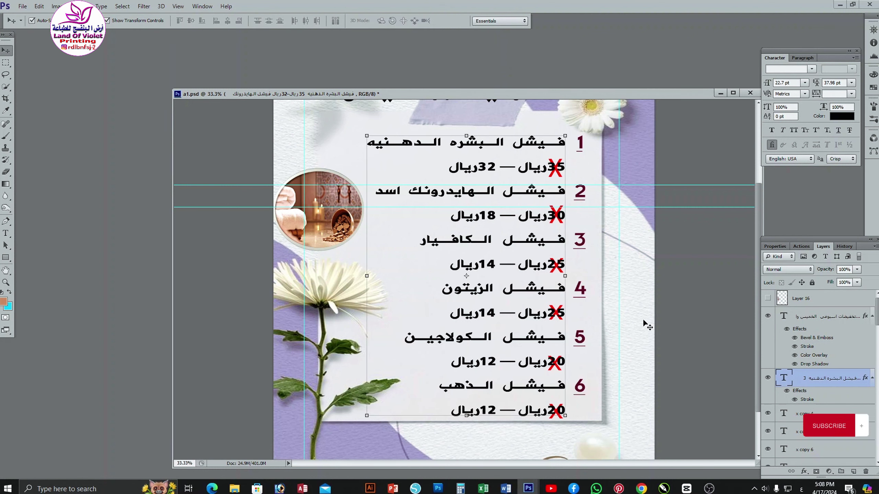
Replace line one's new price 32 with 20 to start revising the prices.
scroll(643, 319, "up", 1)
left_click(5, 233)
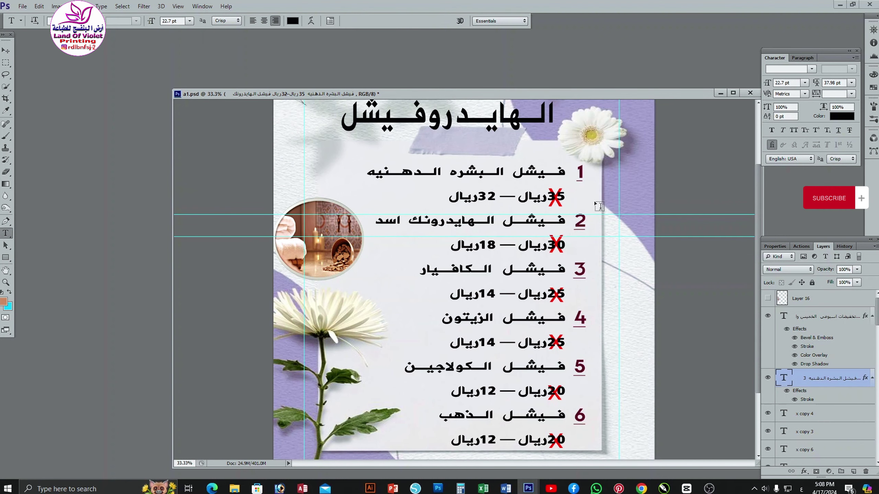
double_click(491, 196)
type("5")
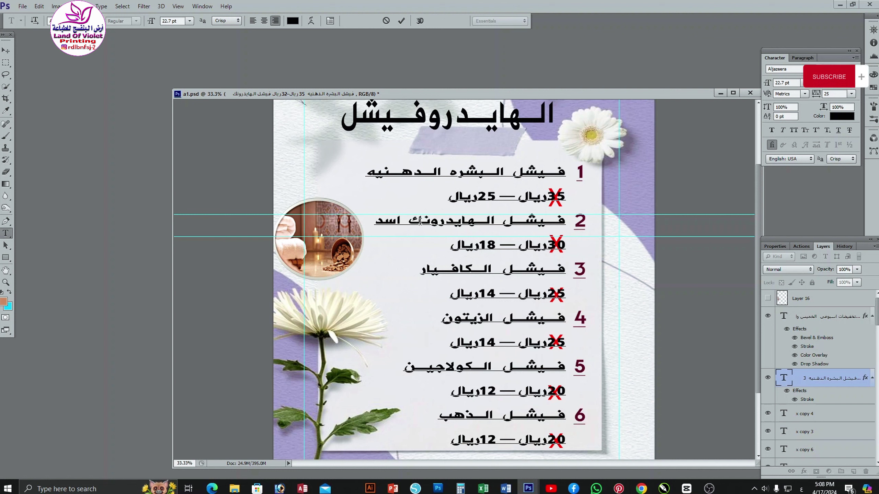
type("20")
type("4")
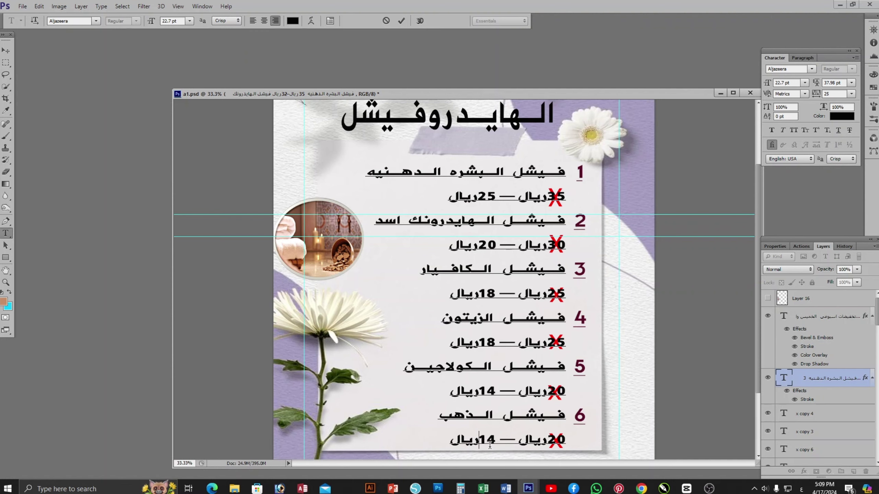
Commit the price text with the Move tool and select the main flyer artwork layer.
left_click(6, 50)
left_click(608, 314)
scroll(608, 313, "down", 2)
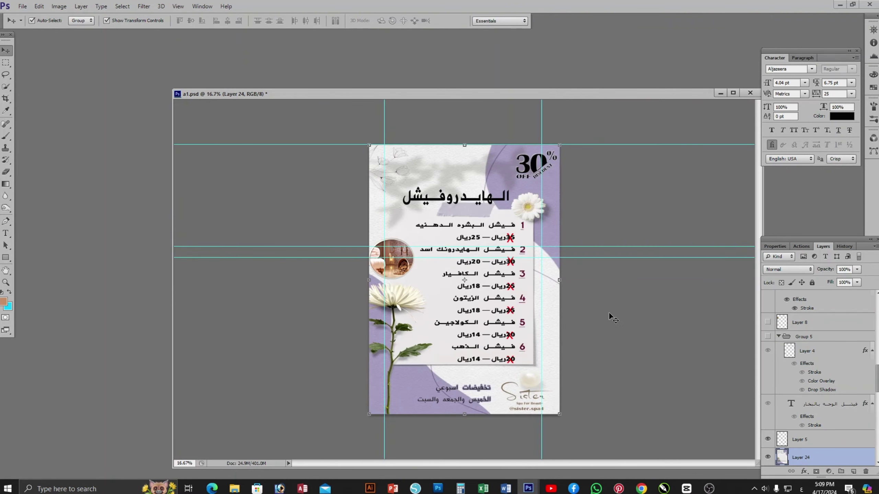
scroll(609, 314, "up", 1)
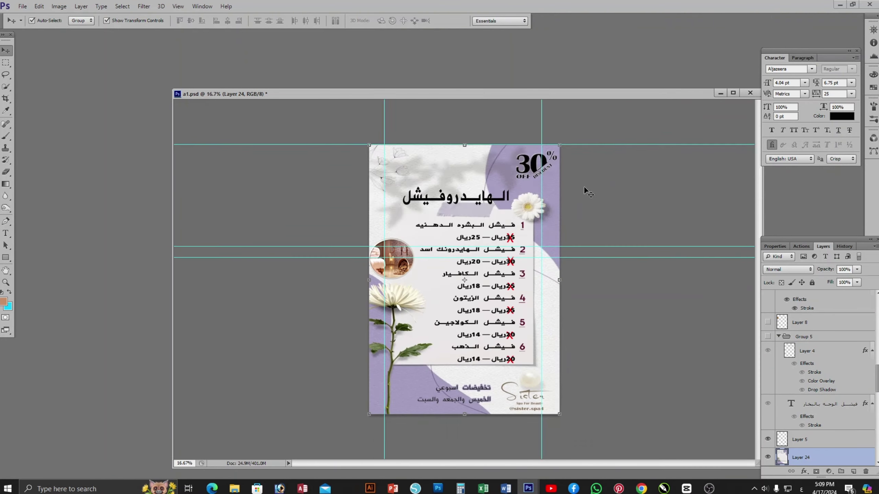